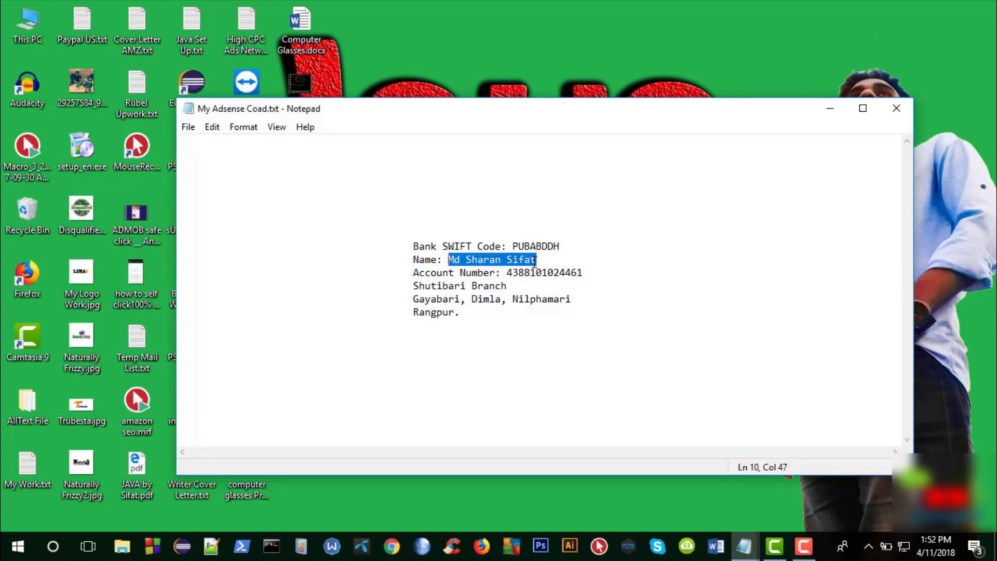
Review the SWIFT code, account holder's name and account number in the open bank details text file.
{"action": "left_click_drag", "start_coordinate": [592, 273], "coordinate": [414, 260]}
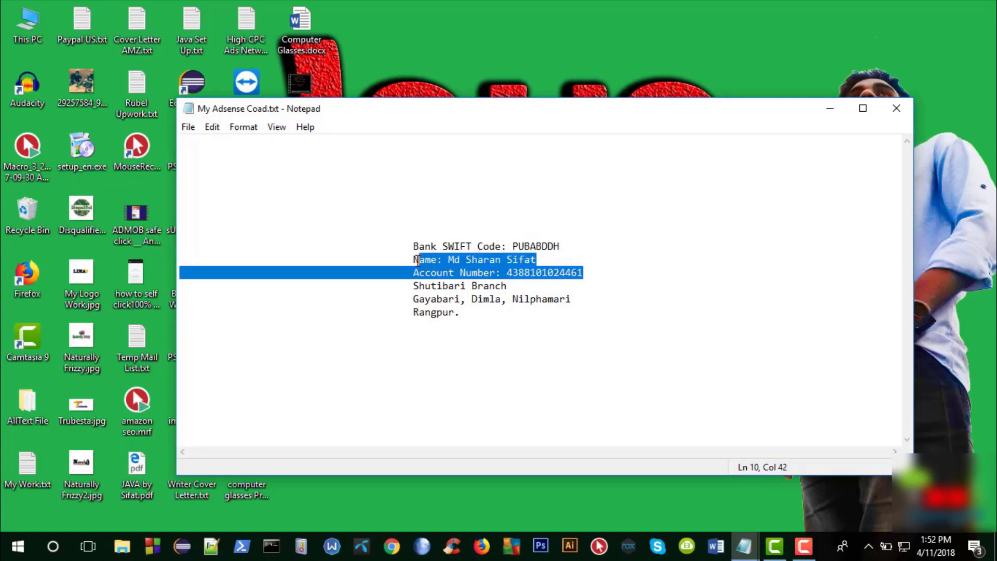
{"action": "left_click", "coordinate": [587, 273]}
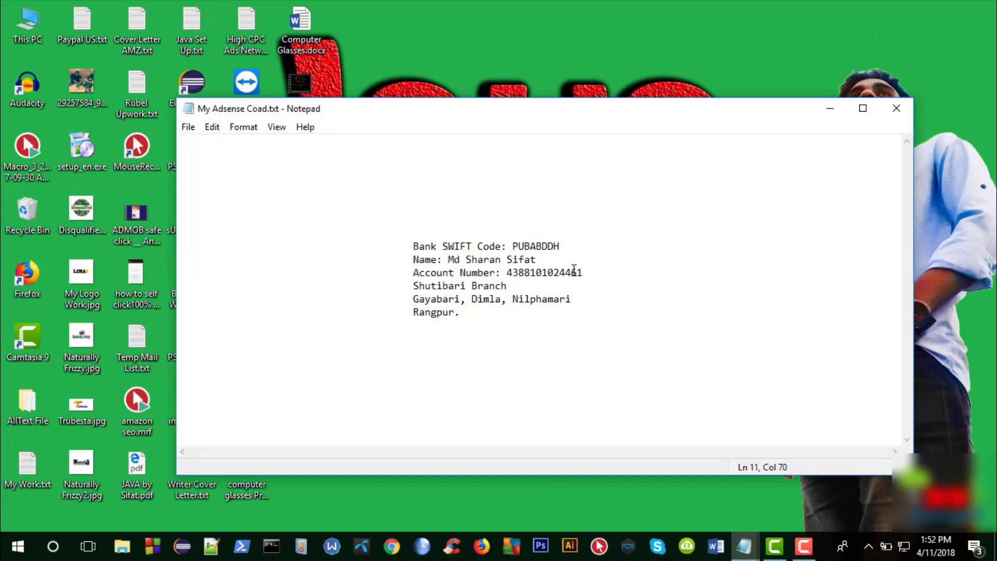
{"action": "left_click_drag", "start_coordinate": [573, 272], "coordinate": [608, 268]}
{"action": "left_click", "coordinate": [622, 272]}
{"action": "left_click_drag", "start_coordinate": [452, 261], "coordinate": [181, 247]}
{"action": "left_click", "coordinate": [598, 274]}
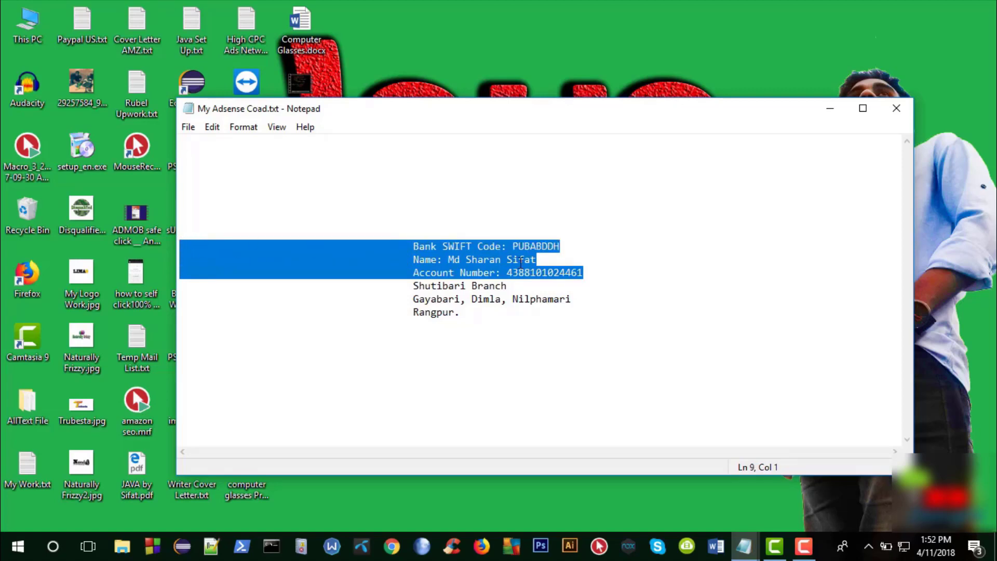
{"action": "left_click", "coordinate": [540, 276]}
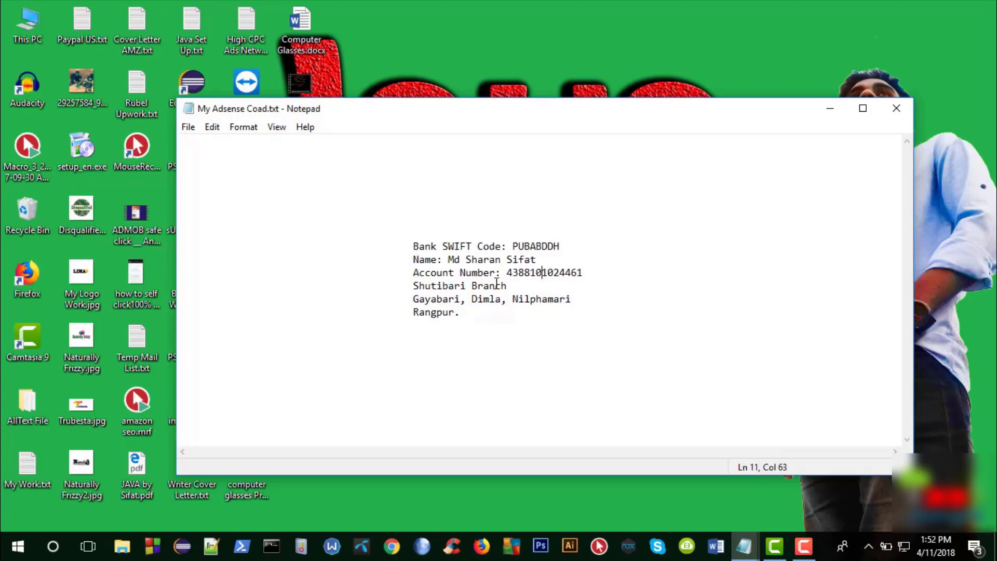
Minimize the bank details file, refresh the desktop and open the bookmarked Google AdSense page in Chrome.
{"action": "left_click", "coordinate": [833, 111]}
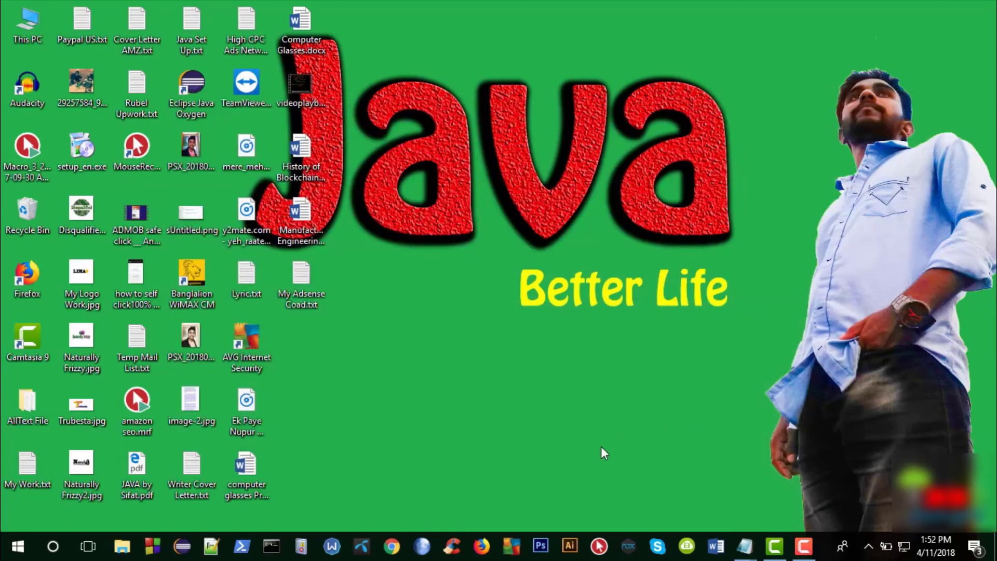
{"action": "right_click", "coordinate": [454, 168]}
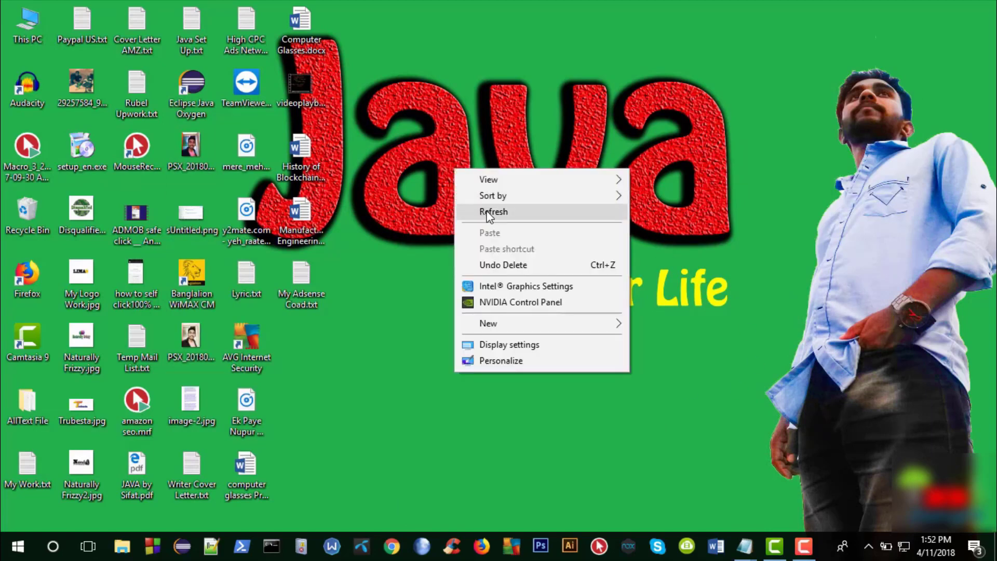
{"action": "left_click", "coordinate": [486, 210]}
{"action": "left_click", "coordinate": [394, 551]}
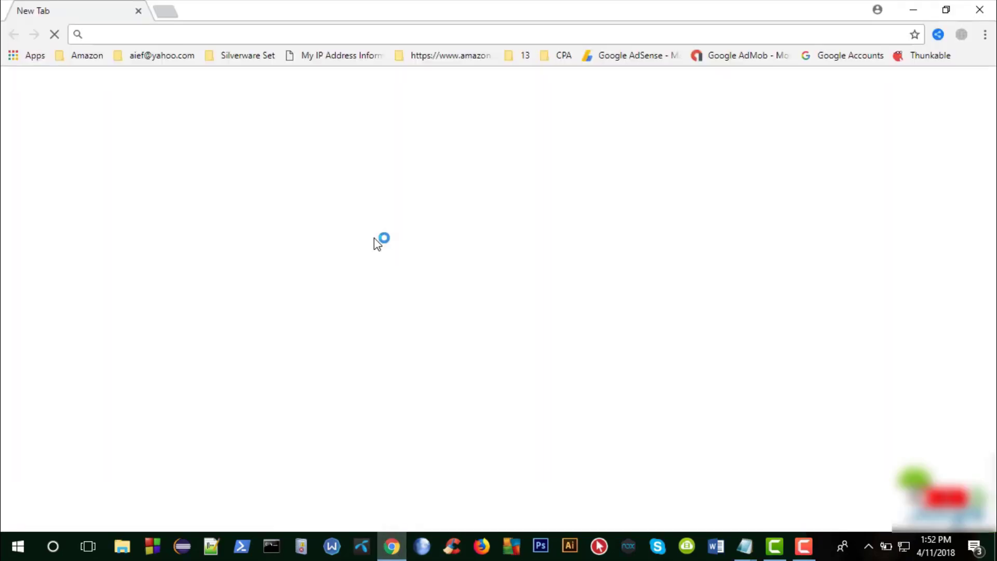
{"action": "left_click", "coordinate": [620, 58]}
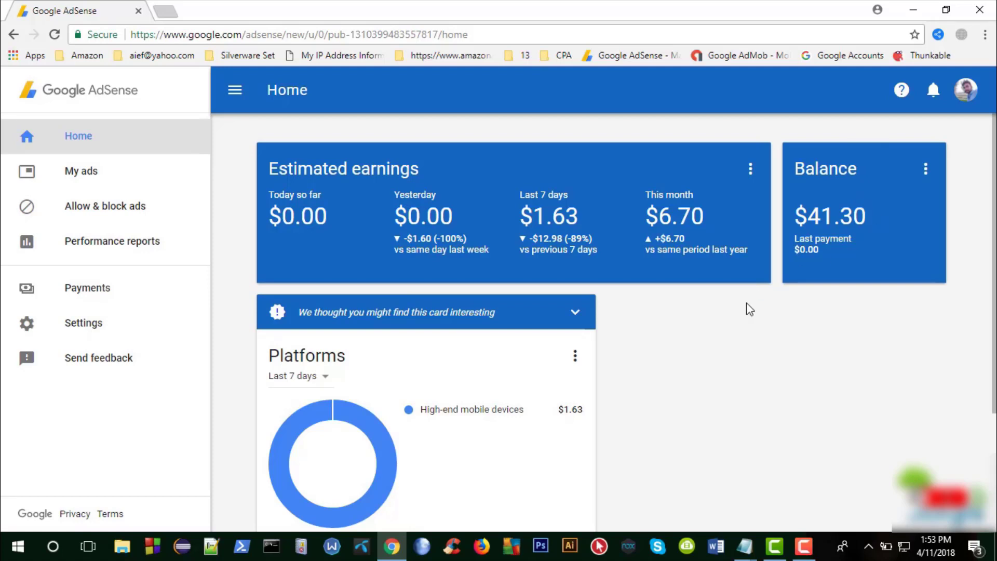
Look over the earnings cards on the AdSense home page and open the Payments page.
{"action": "scroll", "coordinate": [718, 333], "scroll_direction": "down", "scroll_amount": 3}
{"action": "scroll", "coordinate": [717, 329], "scroll_direction": "up", "scroll_amount": 3}
{"action": "scroll", "coordinate": [836, 343], "scroll_direction": "down", "scroll_amount": 2}
{"action": "scroll", "coordinate": [837, 343], "scroll_direction": "up", "scroll_amount": 2}
{"action": "left_click", "coordinate": [116, 301]}
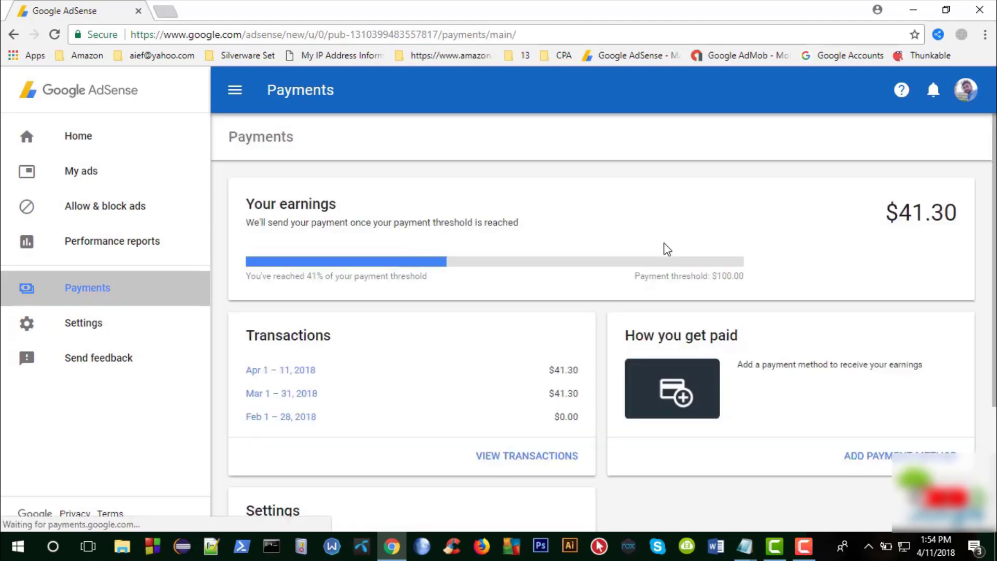
Examine the payment threshold note and the threshold amount in the earnings card.
{"action": "scroll", "coordinate": [572, 212], "scroll_direction": "down", "scroll_amount": 1}
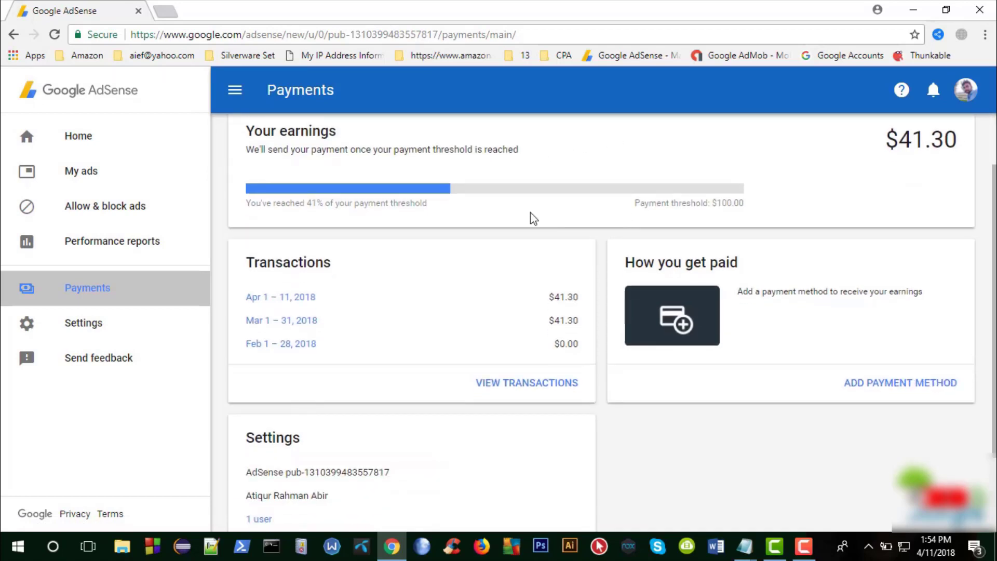
{"action": "scroll", "coordinate": [531, 213], "scroll_direction": "up", "scroll_amount": 1}
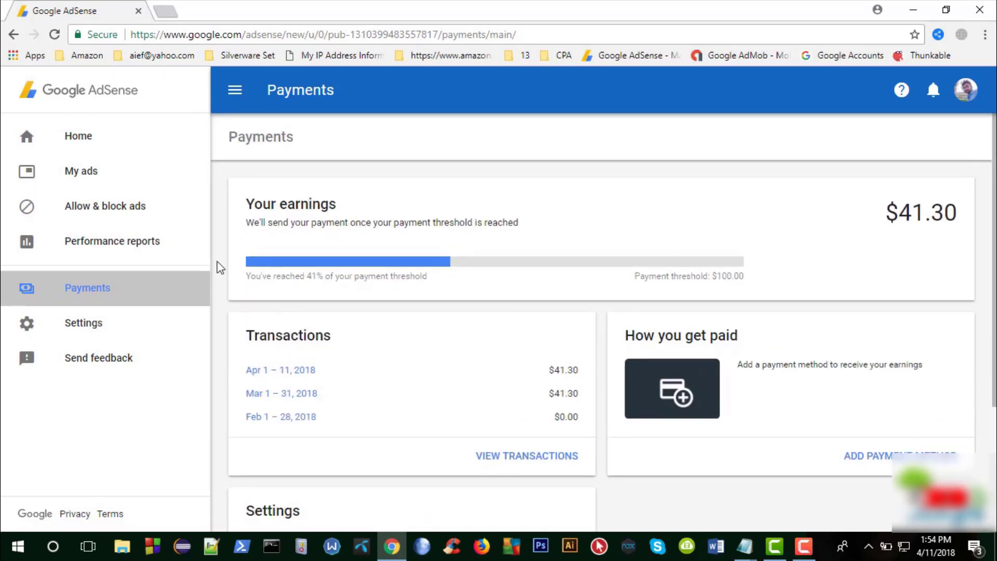
{"action": "left_click_drag", "start_coordinate": [240, 229], "coordinate": [301, 224]}
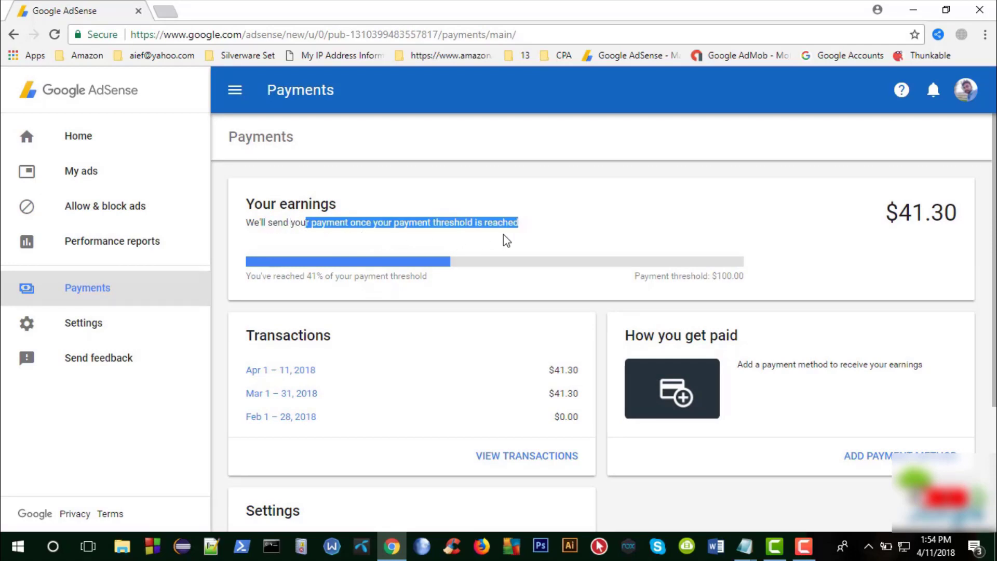
{"action": "left_click", "coordinate": [538, 238]}
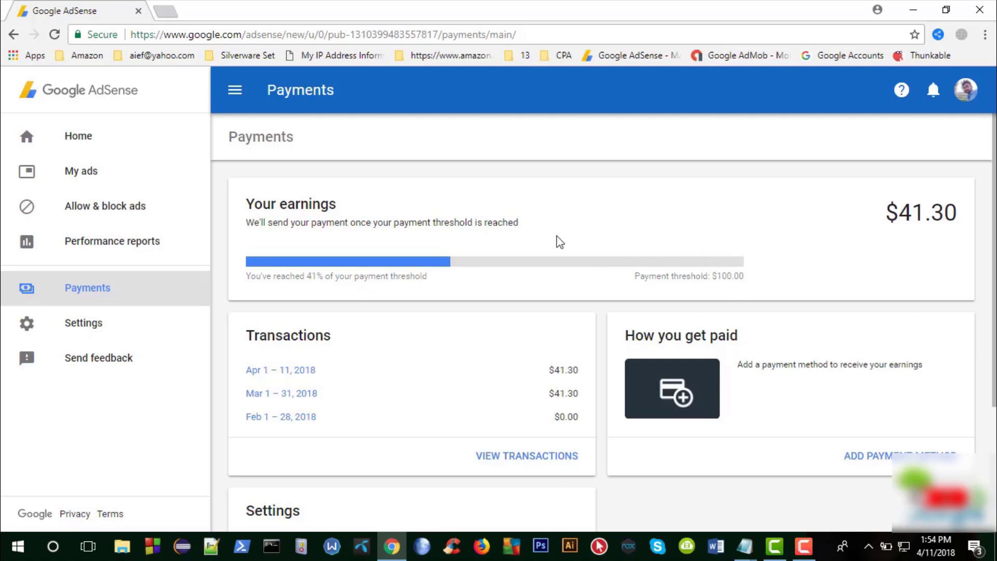
{"action": "left_click_drag", "start_coordinate": [421, 224], "coordinate": [473, 225]}
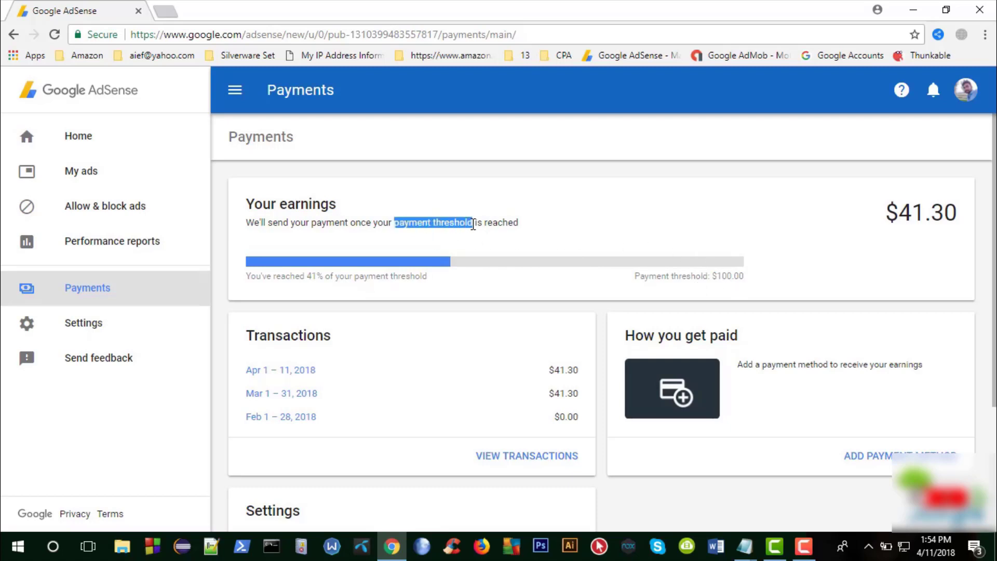
{"action": "left_click", "coordinate": [676, 277]}
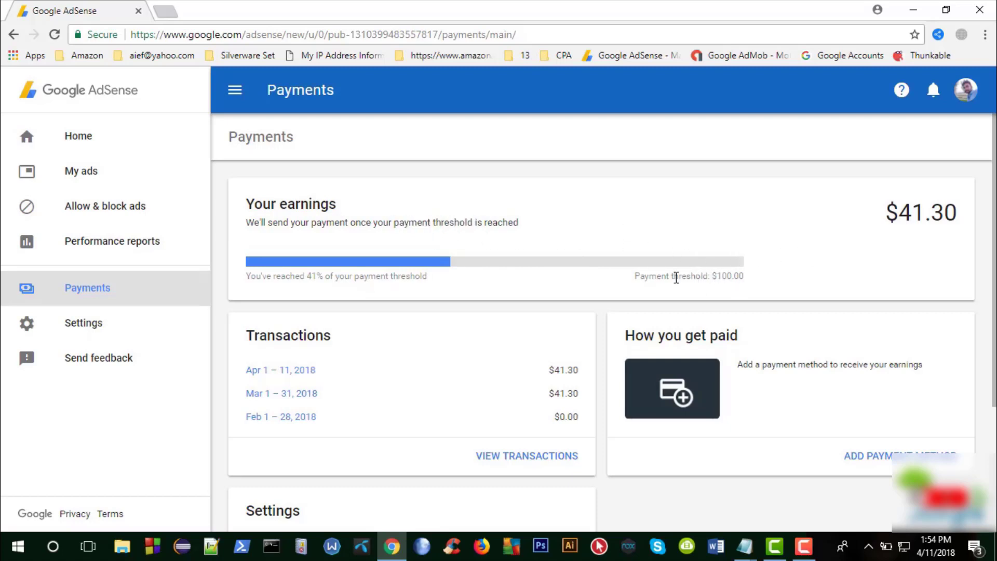
{"action": "left_click_drag", "start_coordinate": [637, 278], "coordinate": [750, 278]}
{"action": "left_click", "coordinate": [794, 278]}
Start adding a payment method for receiving the AdSense earnings.
{"action": "scroll", "coordinate": [795, 395], "scroll_direction": "down", "scroll_amount": 3}
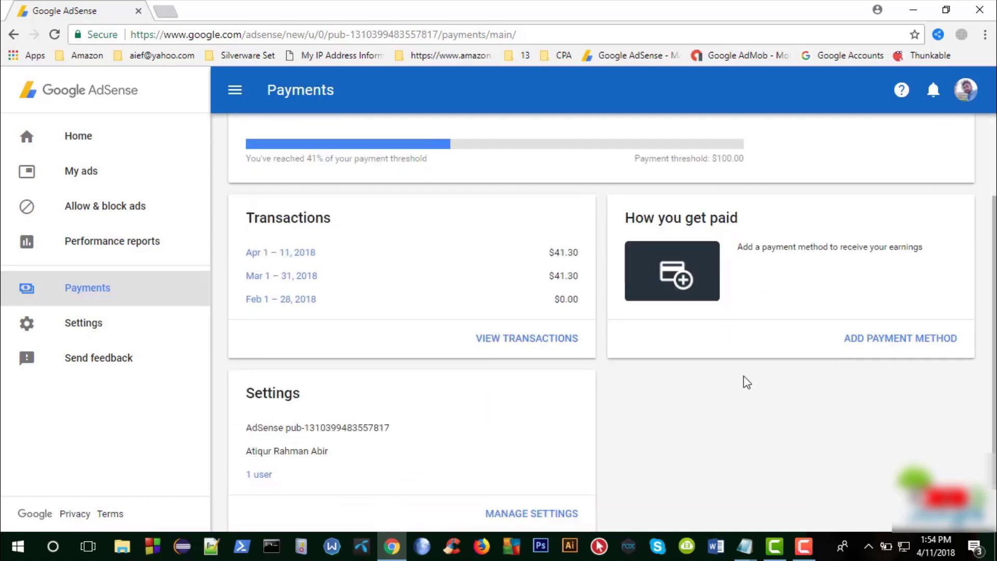
{"action": "scroll", "coordinate": [731, 374], "scroll_direction": "up", "scroll_amount": 2}
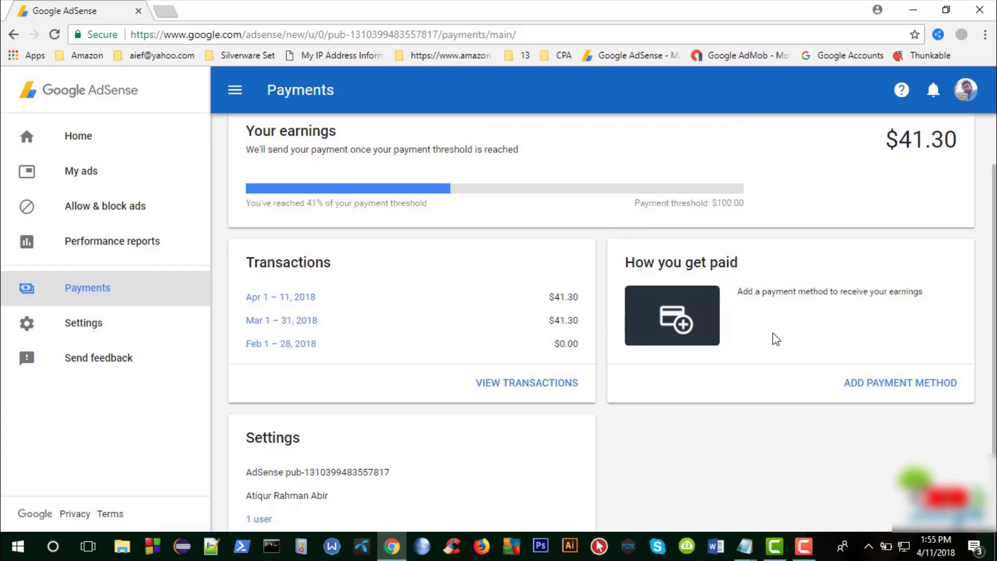
{"action": "scroll", "coordinate": [849, 463], "scroll_direction": "down", "scroll_amount": 2}
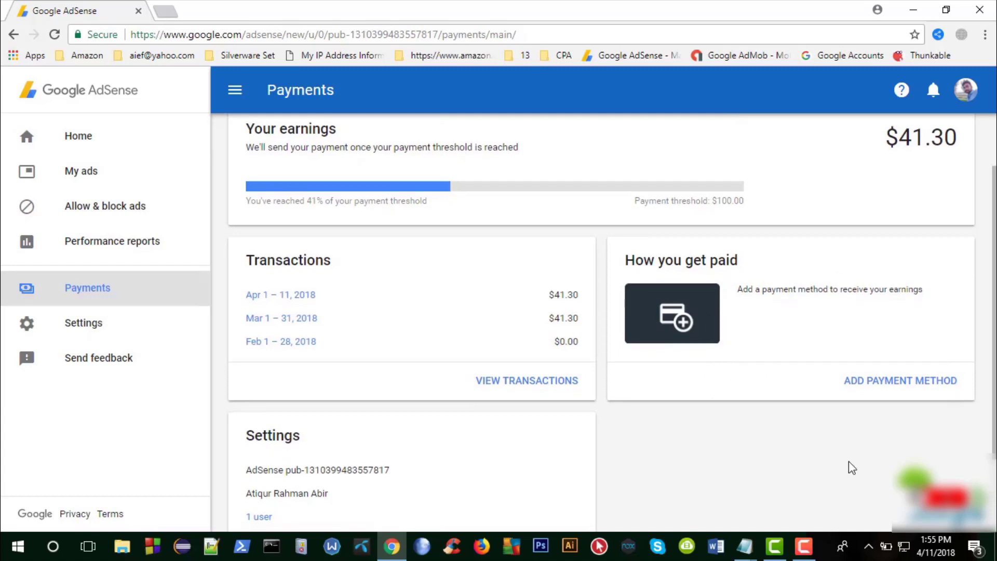
{"action": "left_click", "coordinate": [907, 311]}
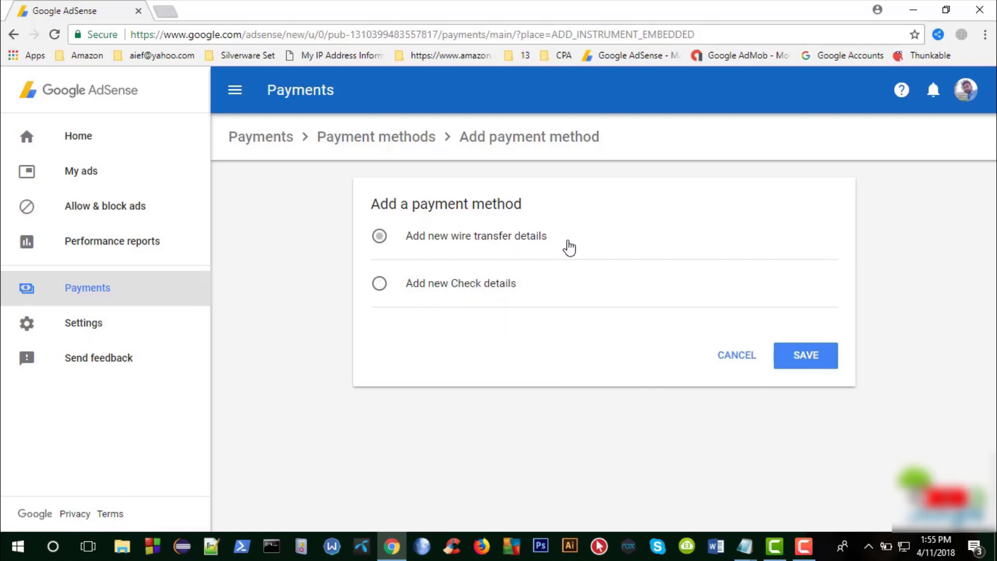
Examine the mailing address fields of the new Check details option and return to the payment method choices.
{"action": "left_click", "coordinate": [464, 292]}
{"action": "scroll", "coordinate": [563, 357], "scroll_direction": "down", "scroll_amount": 2}
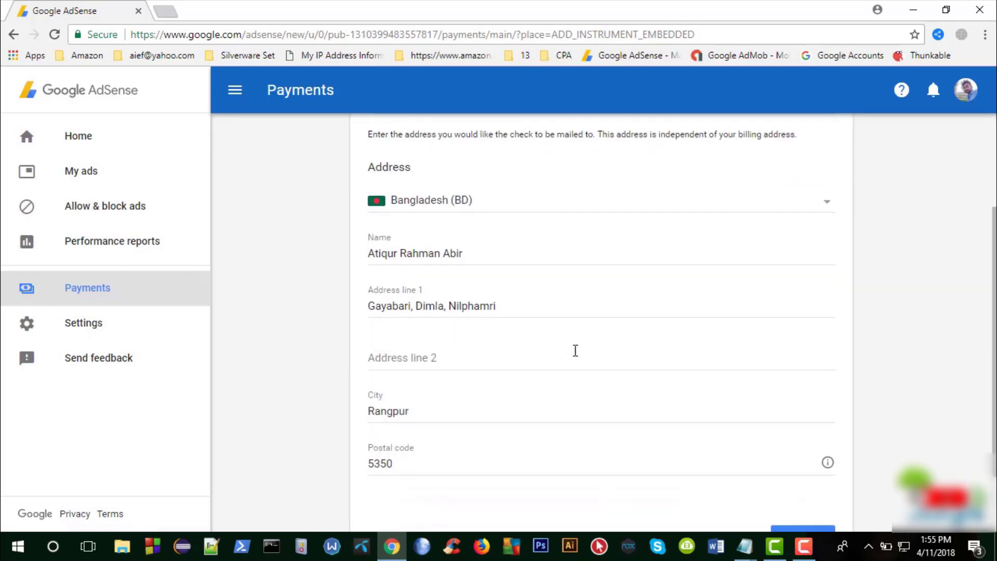
{"action": "scroll", "coordinate": [470, 389], "scroll_direction": "down", "scroll_amount": 1}
{"action": "scroll", "coordinate": [500, 385], "scroll_direction": "up", "scroll_amount": 2}
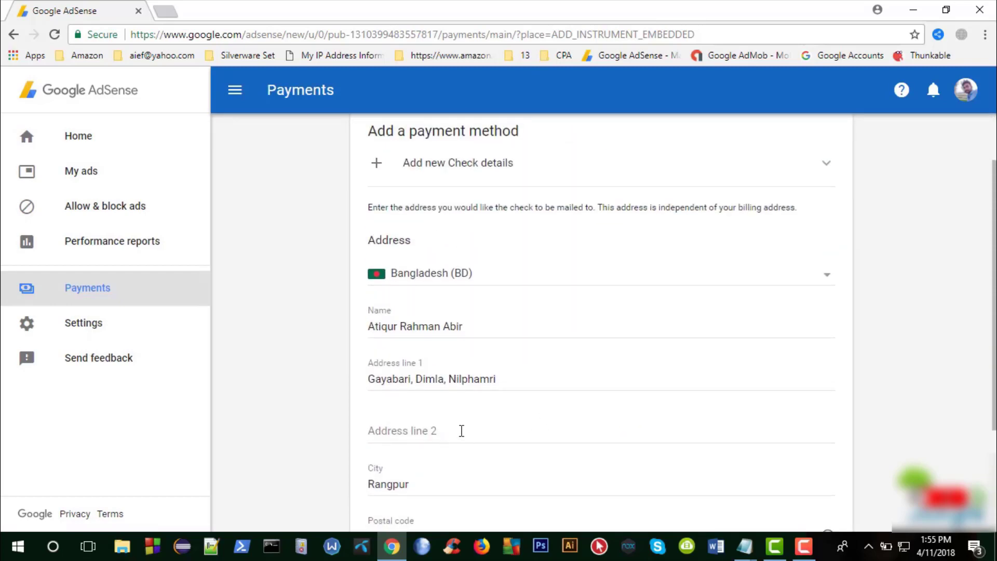
{"action": "scroll", "coordinate": [463, 431], "scroll_direction": "down", "scroll_amount": 1}
{"action": "scroll", "coordinate": [470, 436], "scroll_direction": "up", "scroll_amount": 3}
{"action": "scroll", "coordinate": [468, 459], "scroll_direction": "down", "scroll_amount": 2}
{"action": "scroll", "coordinate": [478, 454], "scroll_direction": "up", "scroll_amount": 2}
{"action": "left_click", "coordinate": [709, 248]}
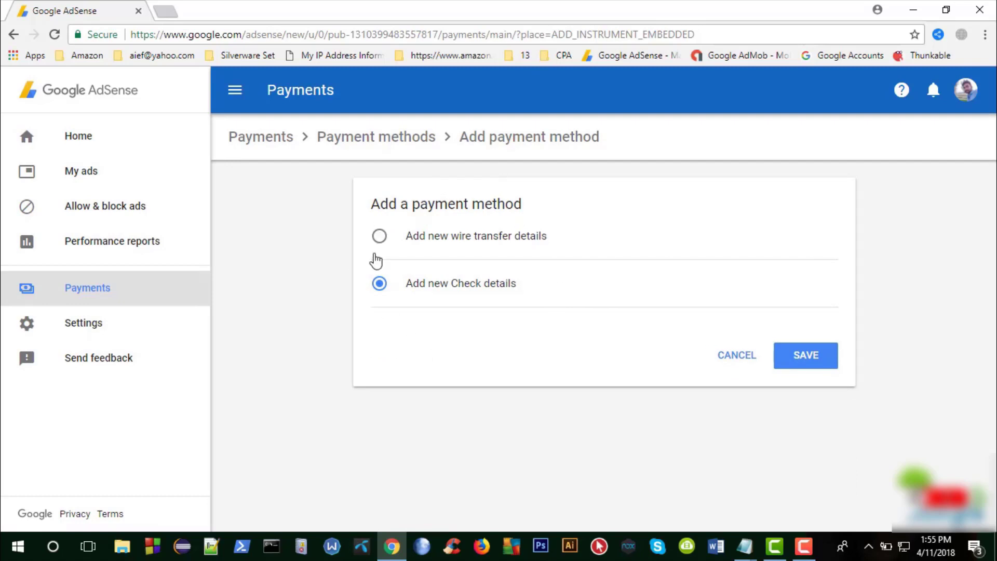
Choose to add new wire transfer details as the payment method.
{"action": "left_click", "coordinate": [468, 238]}
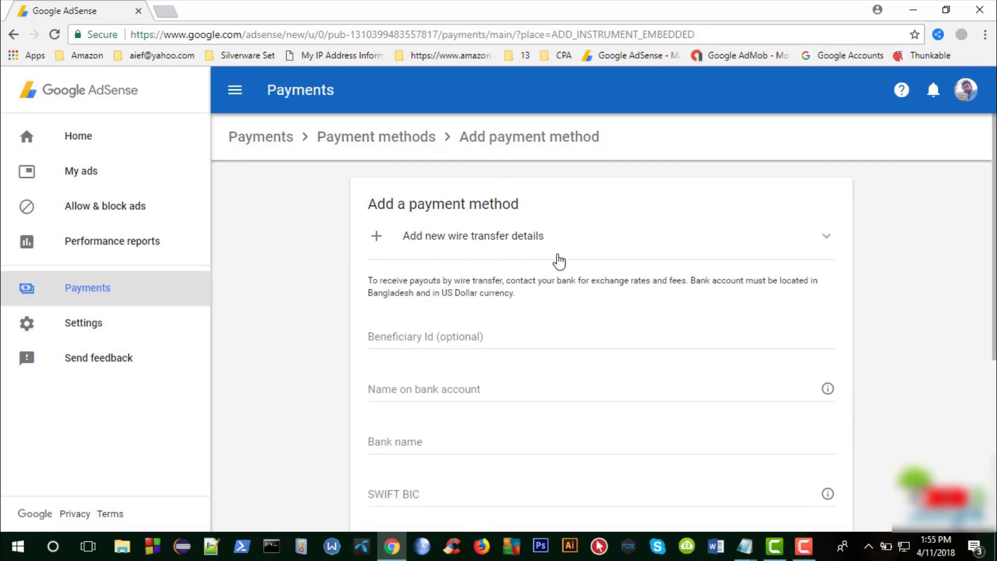
{"action": "left_click", "coordinate": [439, 243]}
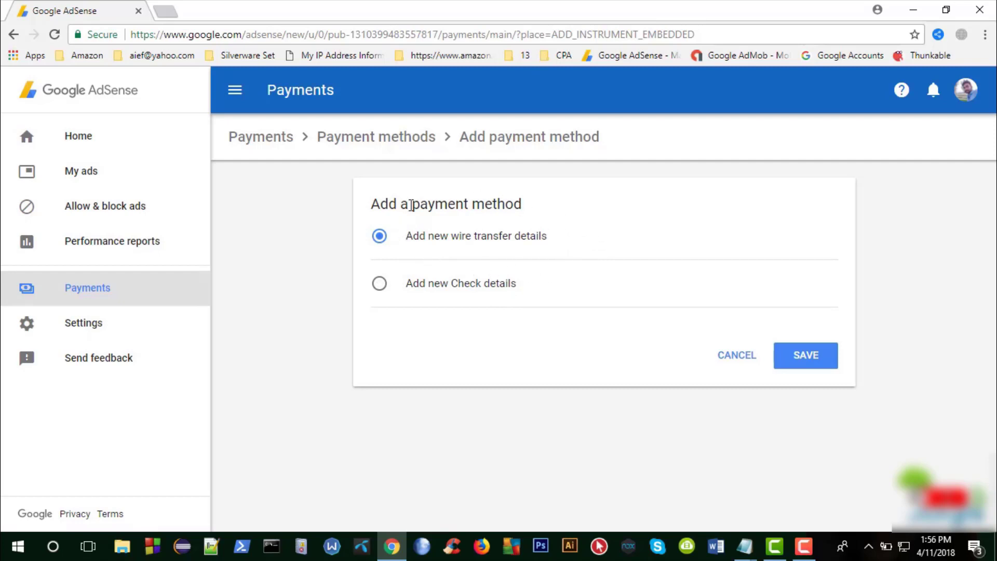
{"action": "left_click", "coordinate": [471, 240]}
Read the note on bank location and currency in the wire transfer form and review its fields.
{"action": "scroll", "coordinate": [633, 261], "scroll_direction": "down", "scroll_amount": 2}
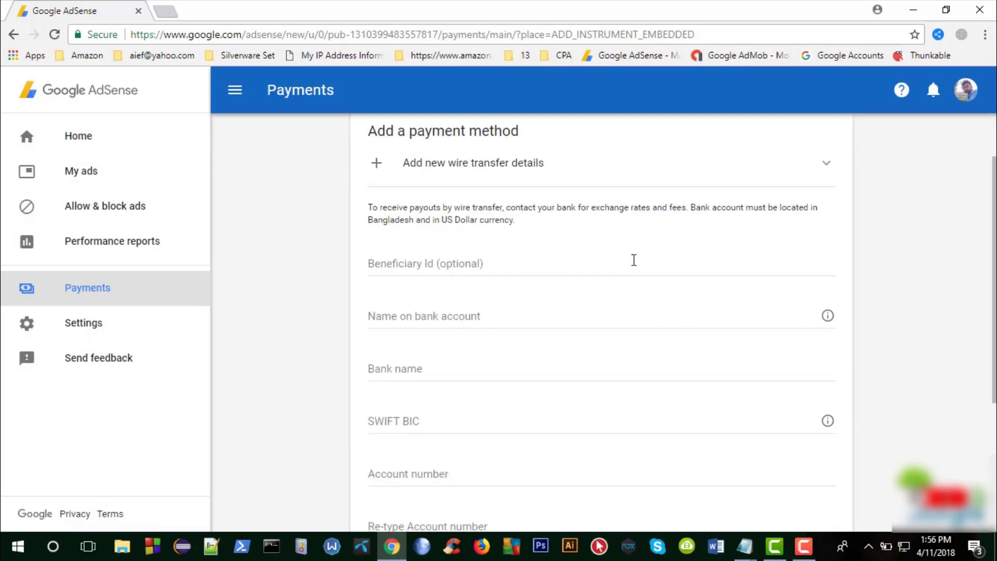
{"action": "scroll", "coordinate": [602, 279], "scroll_direction": "up", "scroll_amount": 2}
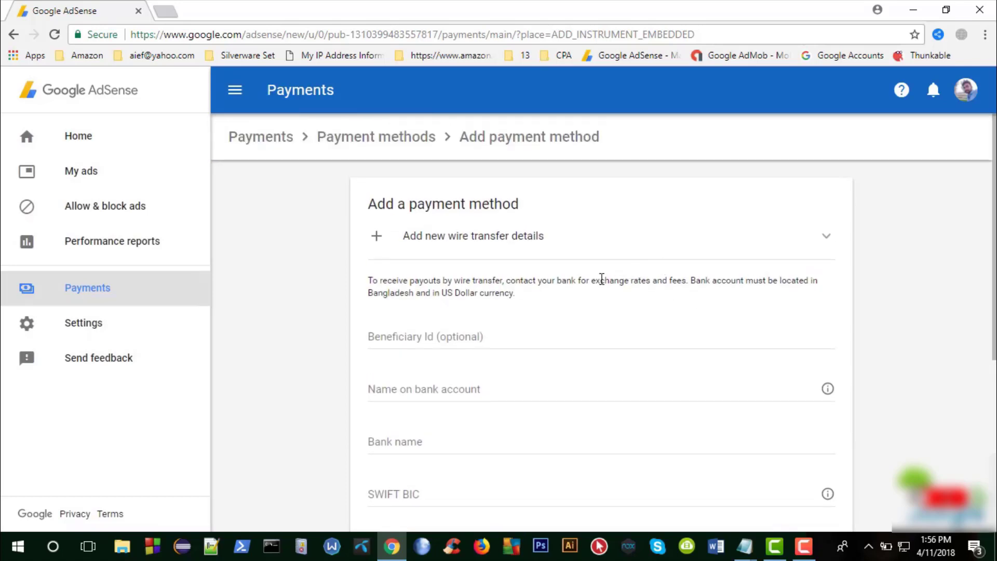
{"action": "scroll", "coordinate": [601, 284], "scroll_direction": "down", "scroll_amount": 2}
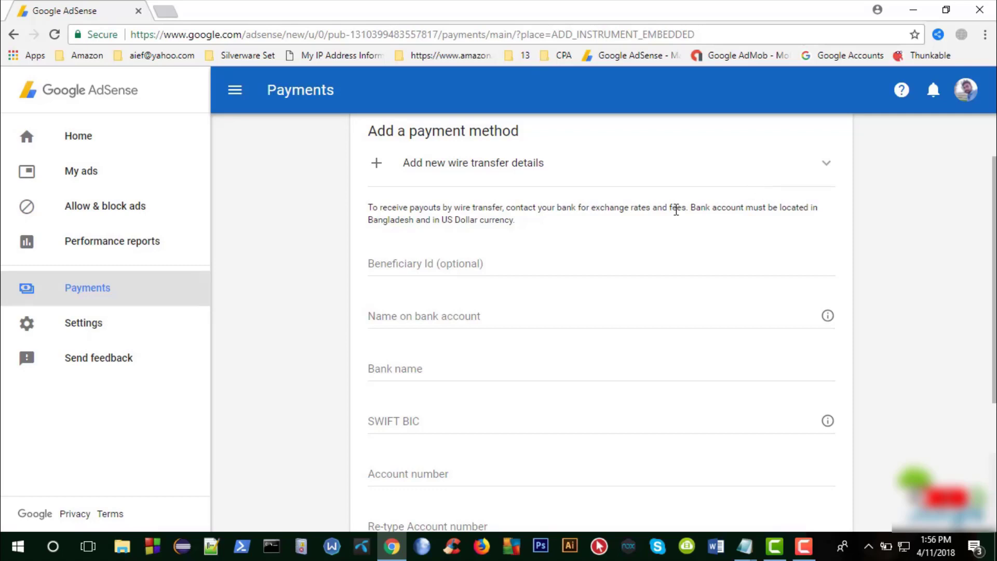
{"action": "scroll", "coordinate": [571, 301], "scroll_direction": "down", "scroll_amount": 1}
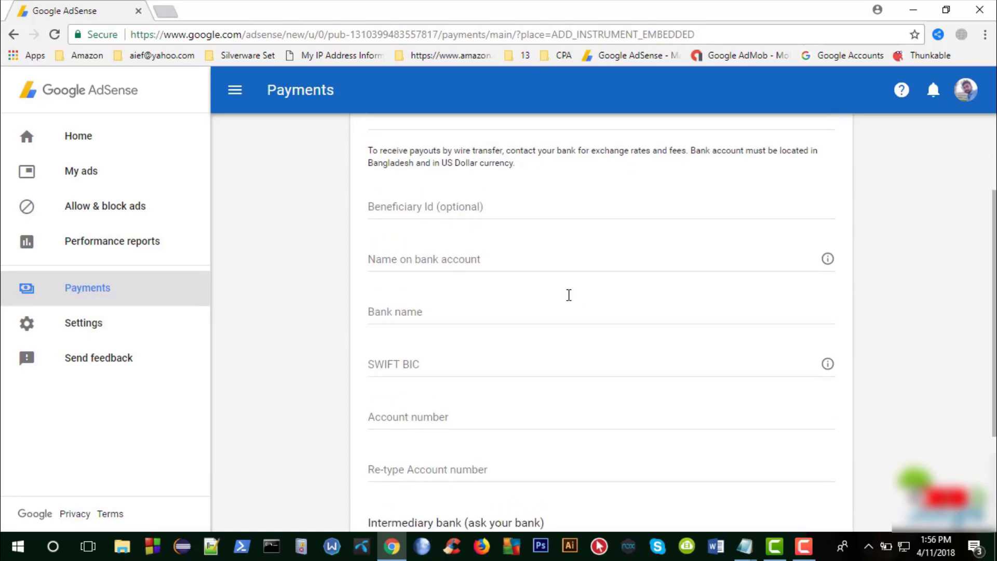
{"action": "scroll", "coordinate": [568, 294], "scroll_direction": "up", "scroll_amount": 1}
{"action": "left_click_drag", "start_coordinate": [530, 223], "coordinate": [380, 206]}
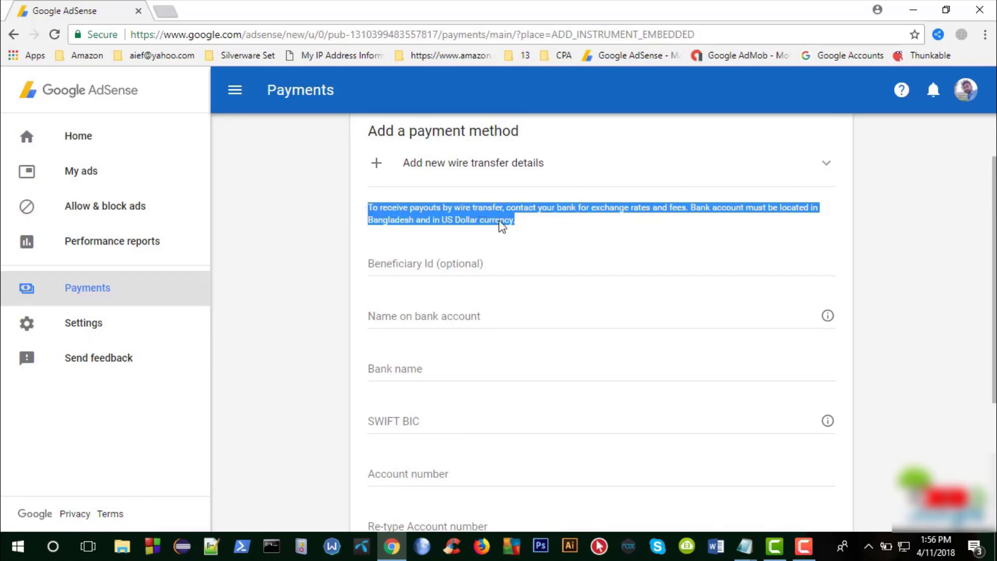
{"action": "left_click", "coordinate": [542, 225]}
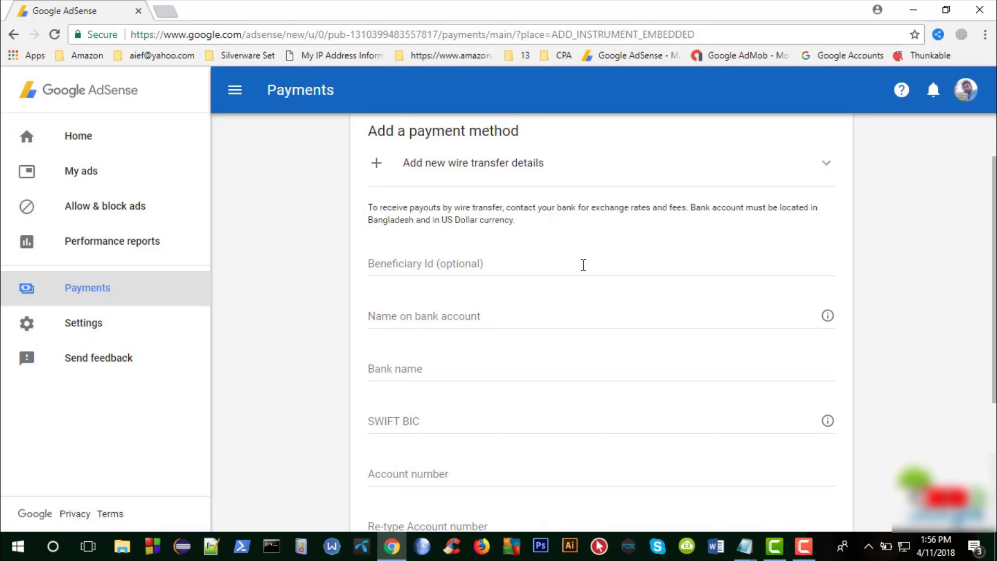
{"action": "triple_click", "coordinate": [514, 221]}
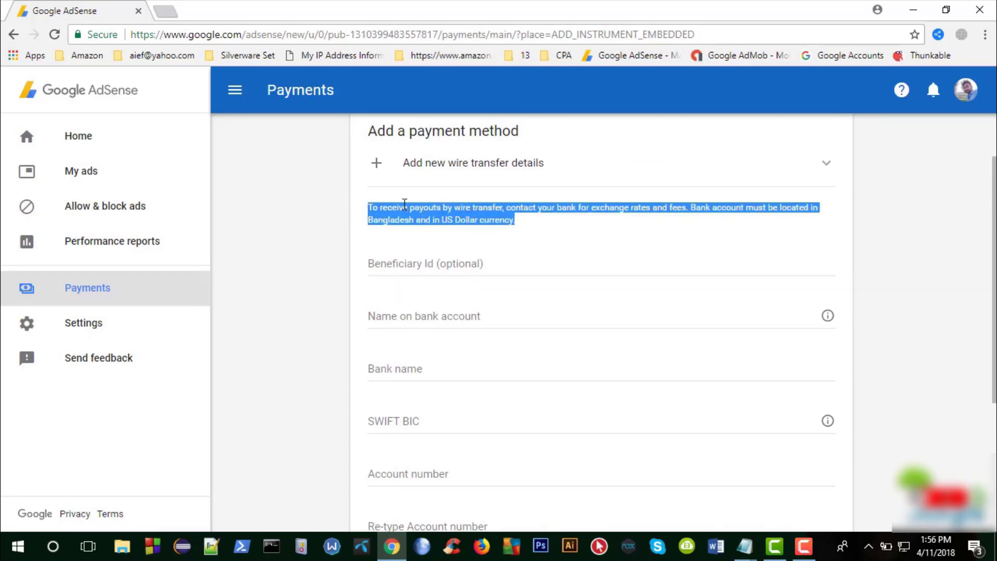
{"action": "left_click", "coordinate": [543, 220]}
{"action": "scroll", "coordinate": [585, 232], "scroll_direction": "down", "scroll_amount": 1}
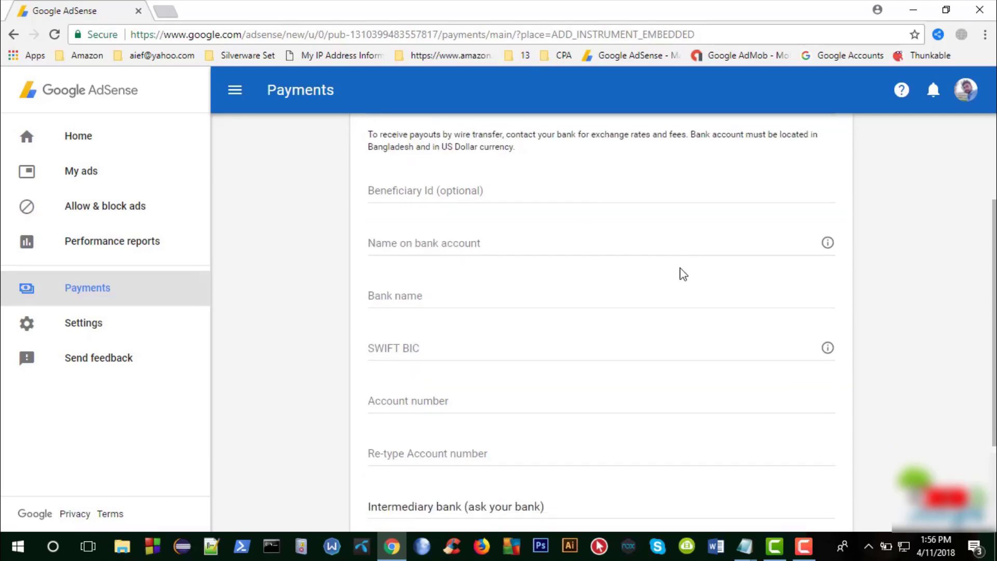
Copy the account holder's name from My Adsense Coad.txt into the Name on bank account field, leaving the optional Beneficiary Id blank.
{"action": "left_click", "coordinate": [440, 188]}
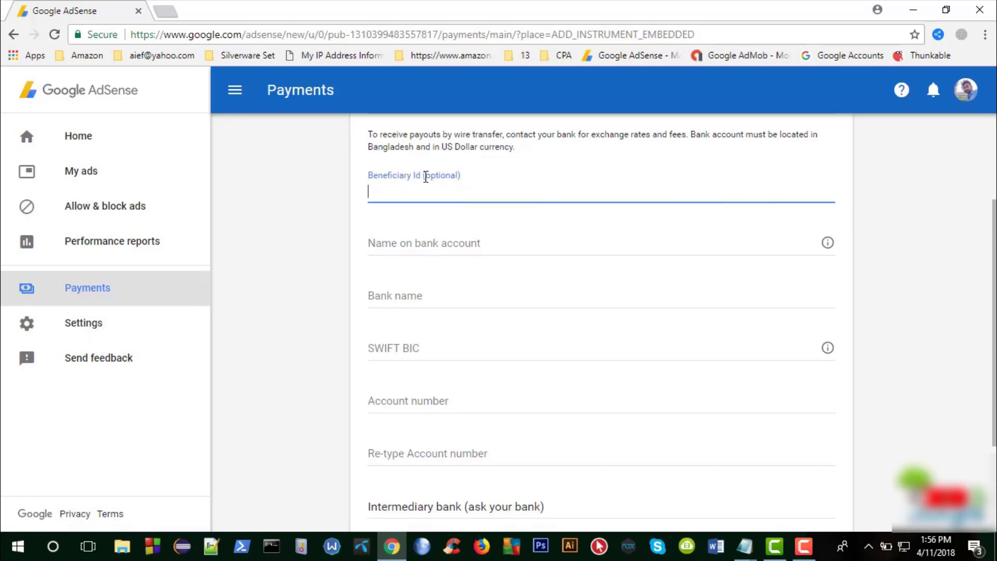
{"action": "left_click_drag", "start_coordinate": [423, 175], "coordinate": [474, 178]}
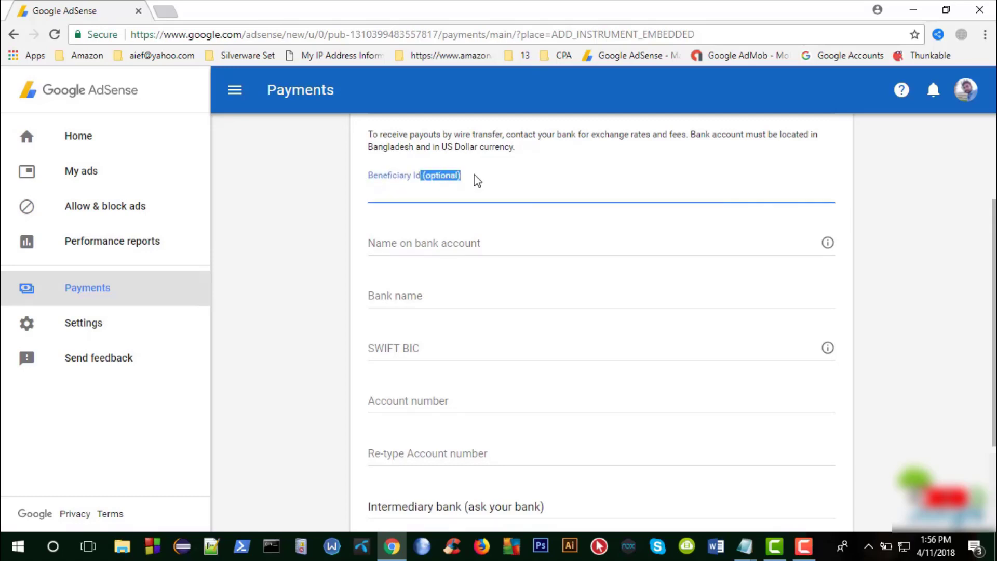
{"action": "left_click", "coordinate": [403, 242]}
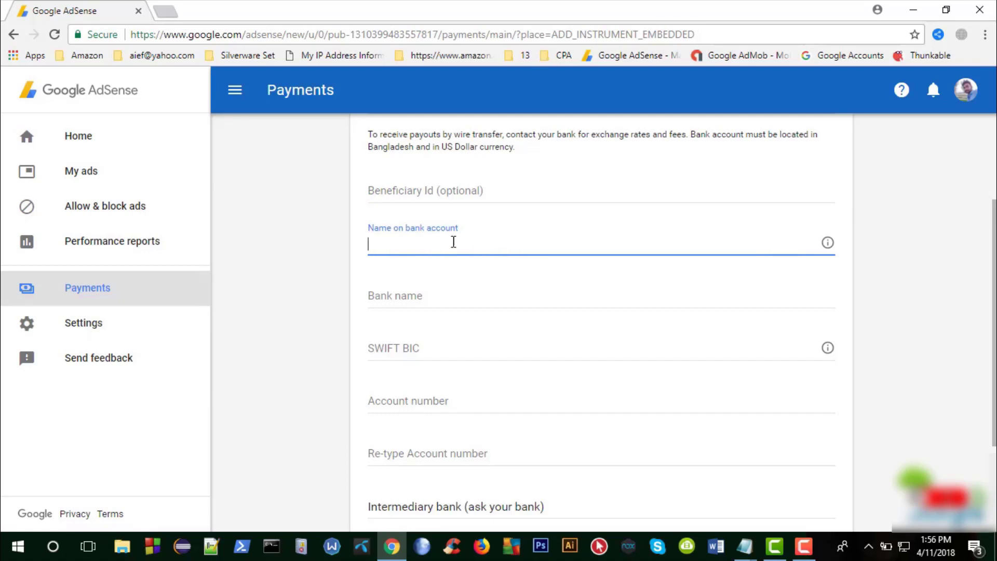
{"action": "left_click", "coordinate": [745, 546]}
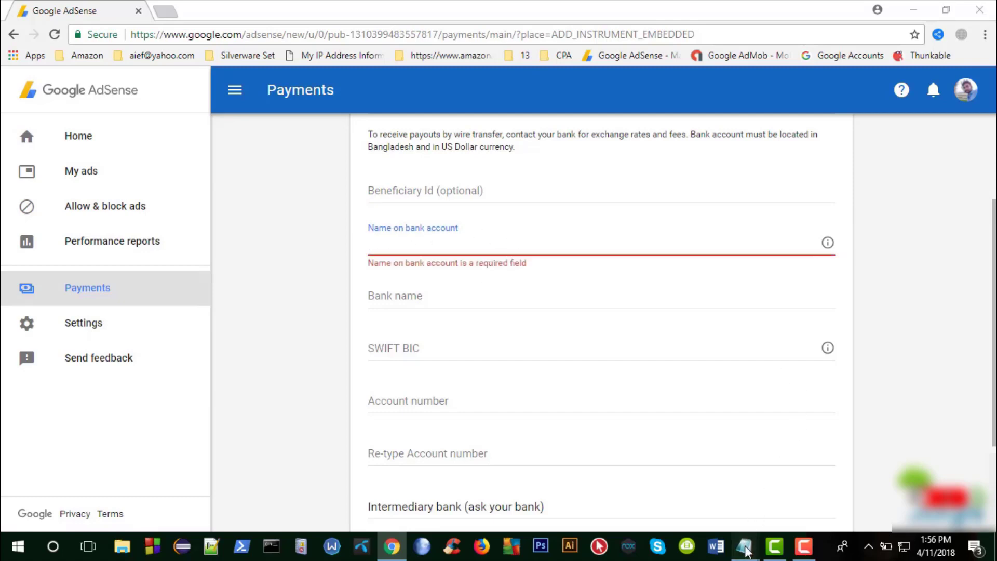
{"action": "left_click", "coordinate": [718, 515]}
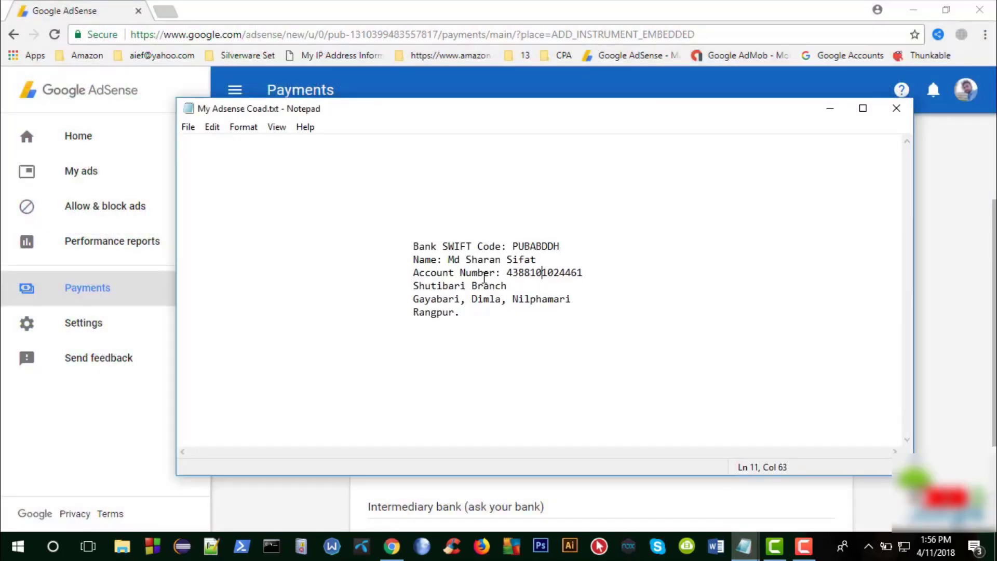
{"action": "left_click_drag", "start_coordinate": [449, 259], "coordinate": [540, 260]}
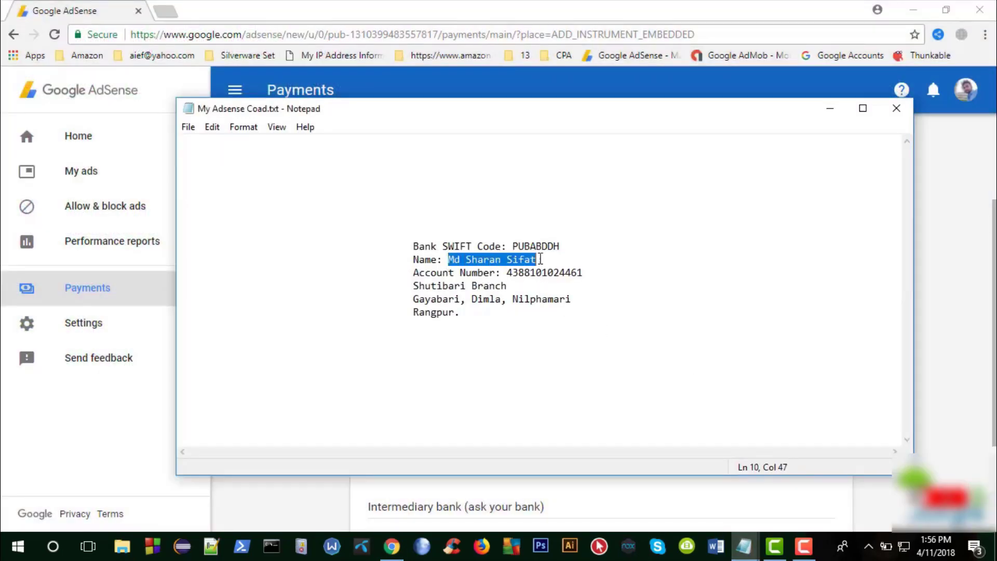
{"action": "right_click", "coordinate": [520, 259]}
{"action": "left_click", "coordinate": [556, 307]}
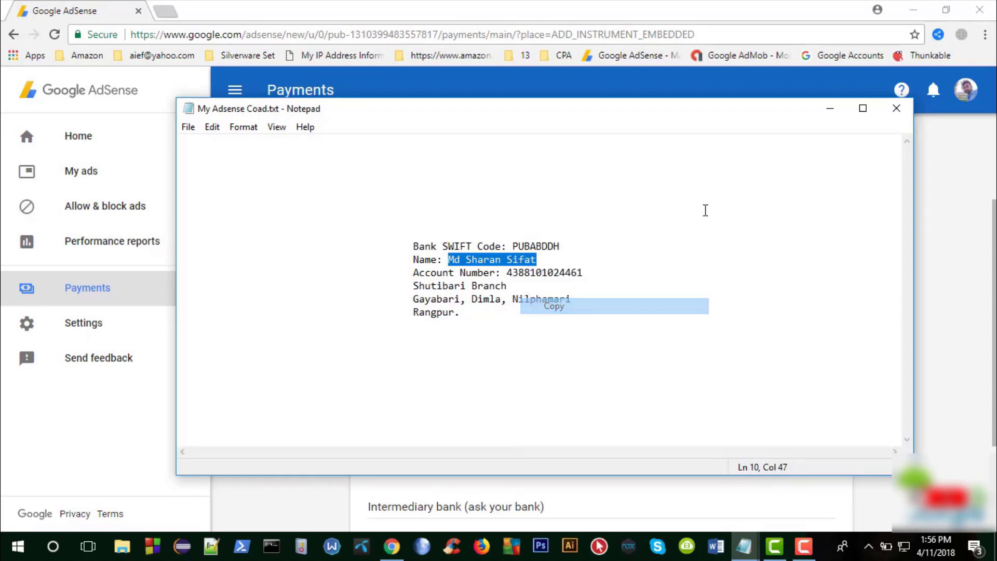
{"action": "key", "text": "alt+Tab"}
{"action": "right_click", "coordinate": [486, 244]}
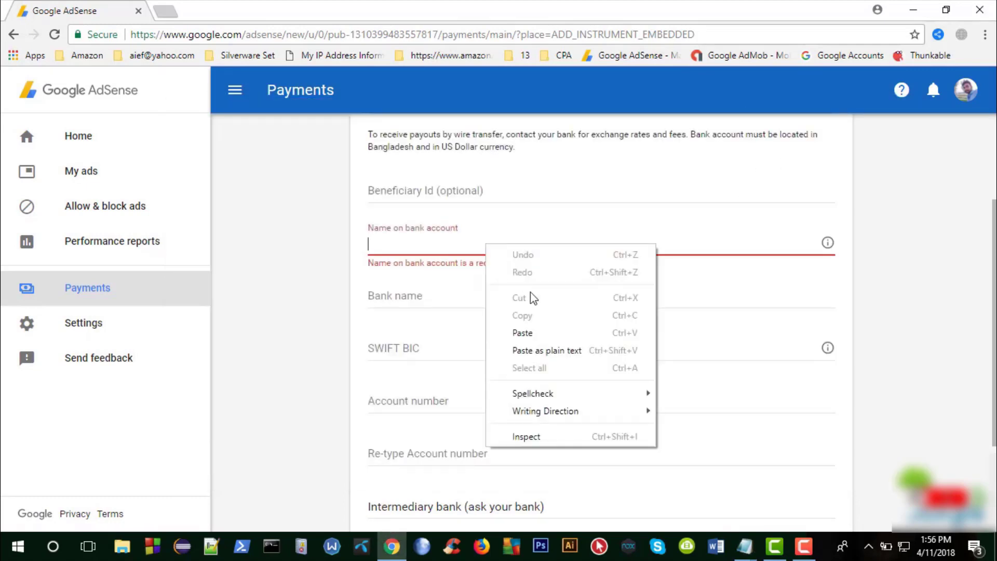
{"action": "left_click", "coordinate": [523, 333]}
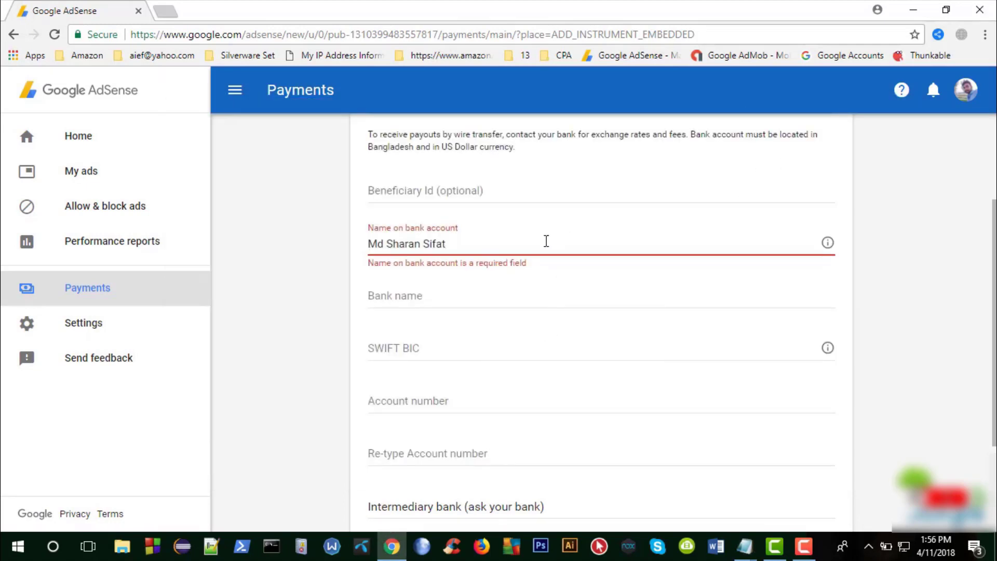
Search Google for "pubali bank limited" in a new browser tab to get the text for the Bank name field.
{"action": "left_click", "coordinate": [540, 297]}
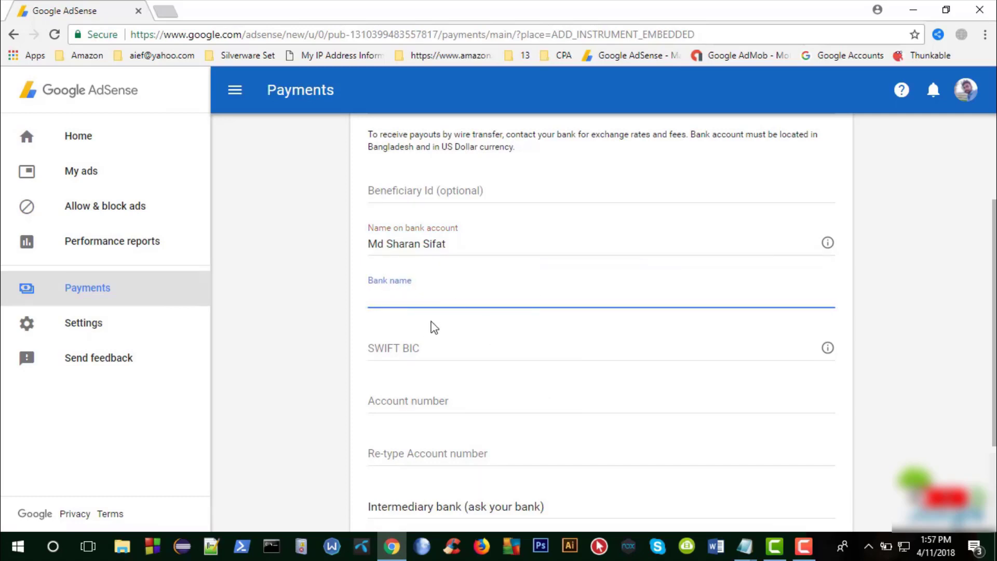
{"action": "left_click", "coordinate": [746, 546]}
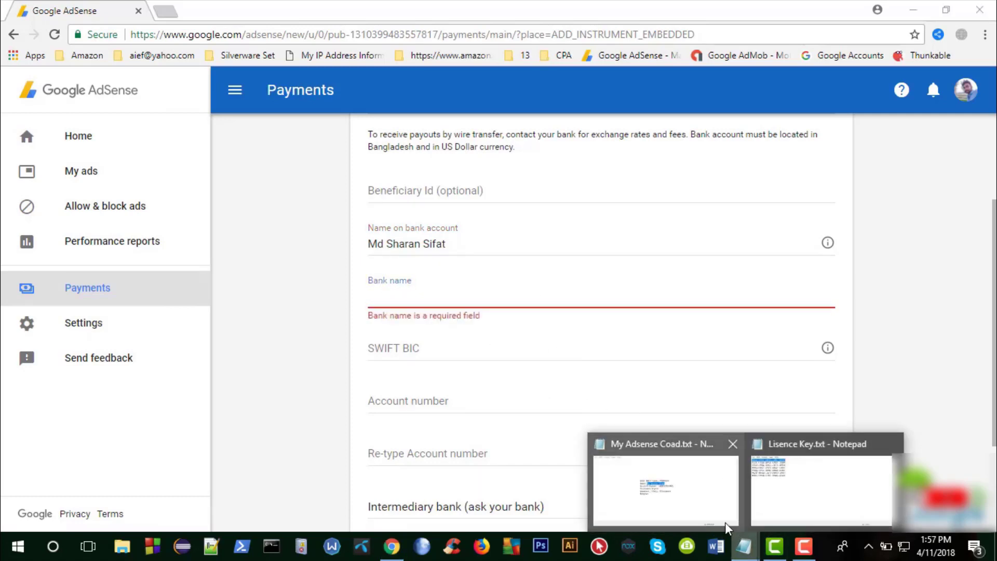
{"action": "left_click", "coordinate": [725, 522]}
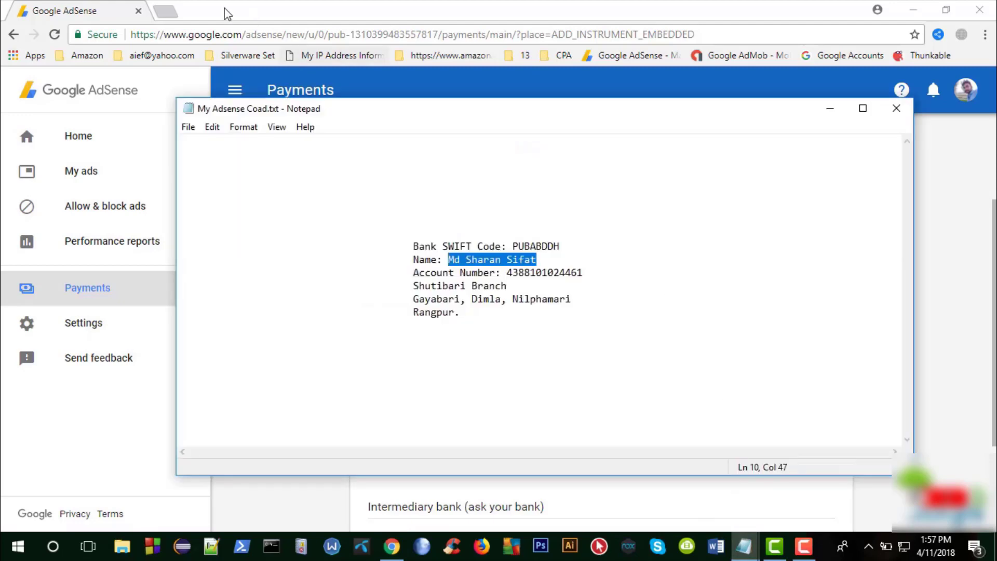
{"action": "left_click", "coordinate": [166, 11]}
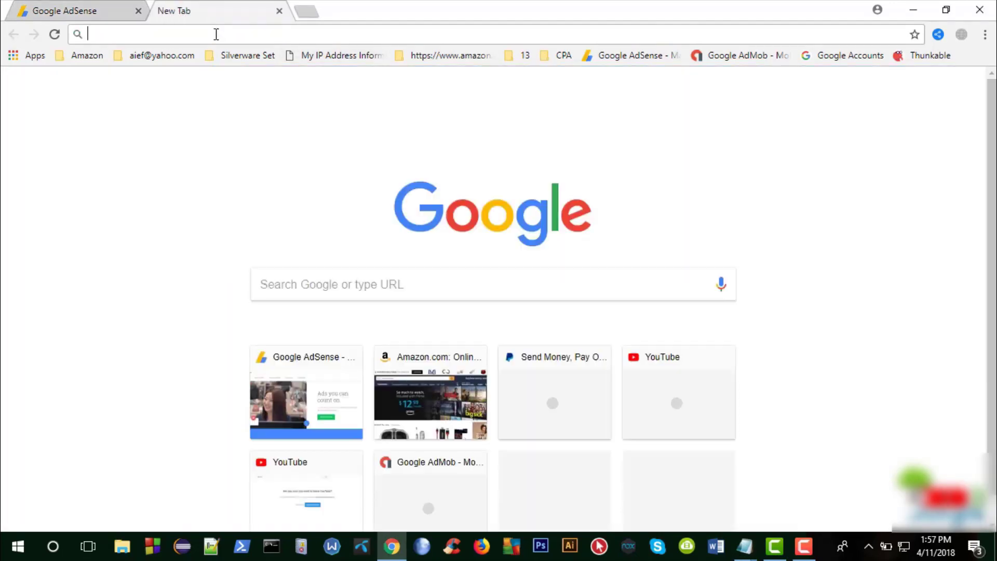
{"action": "type", "text": "pu"}
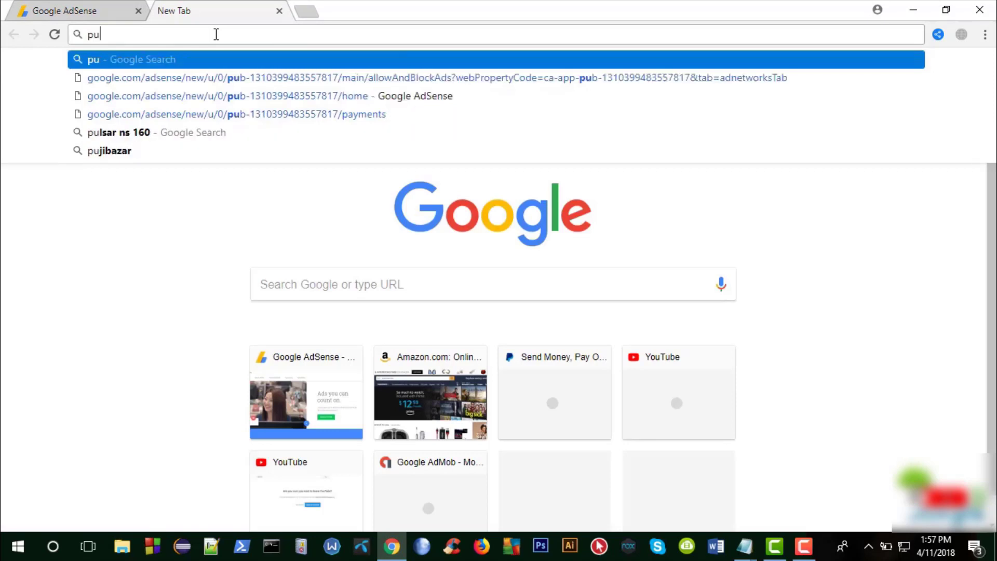
{"action": "type", "text": "bali ba"}
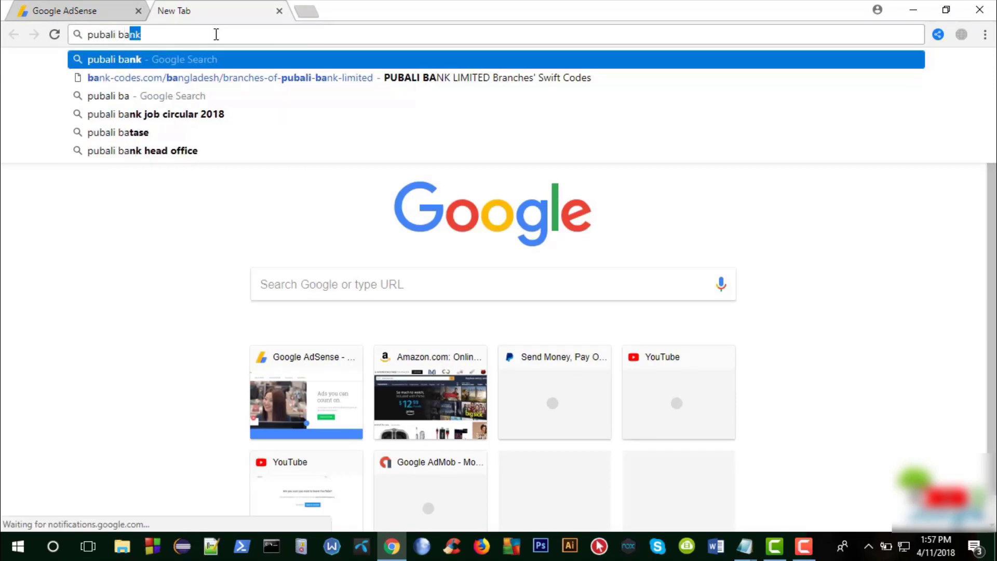
{"action": "type", "text": "nk limi"}
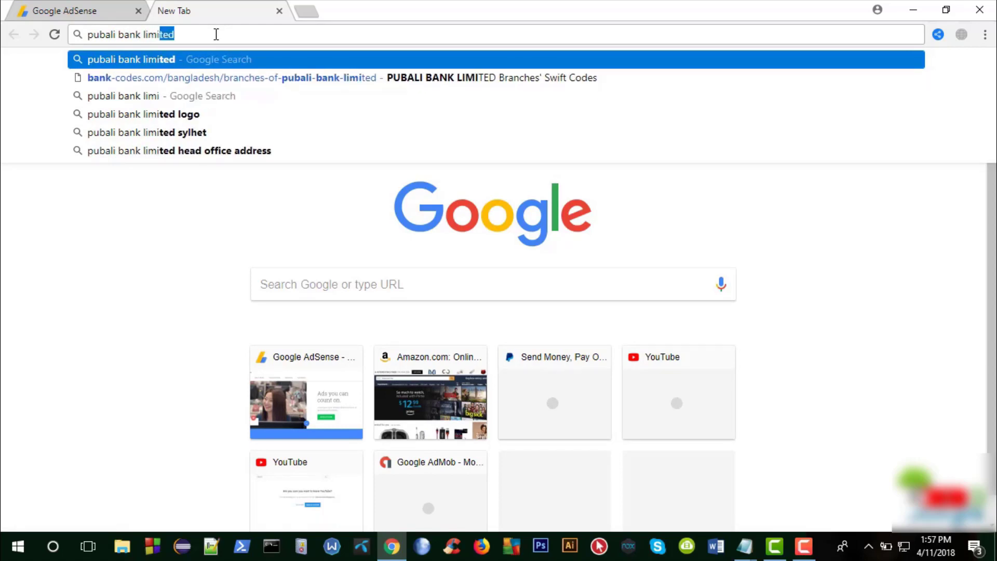
{"action": "key", "text": "Return"}
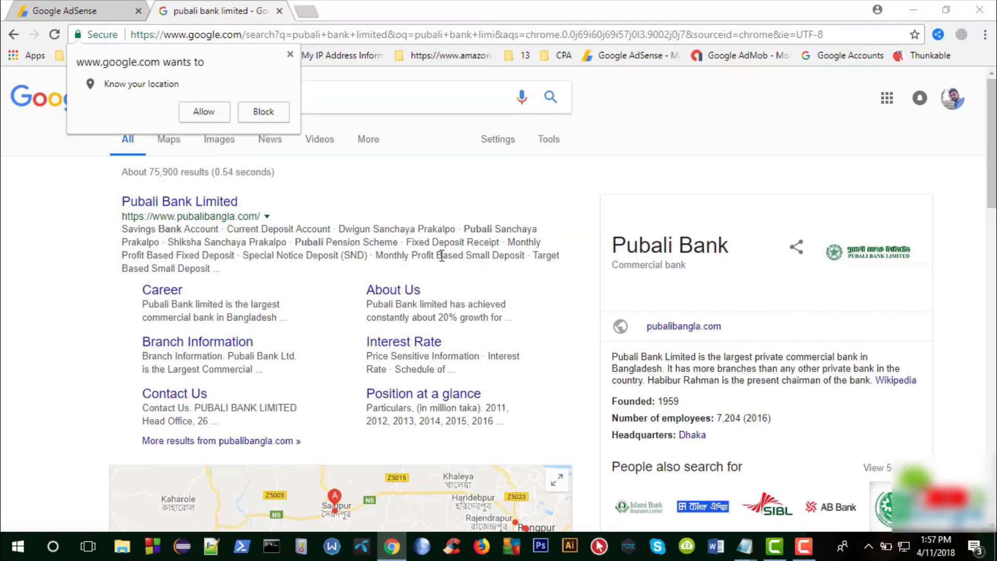
Look through the search results and copy the bank name "Pubali Bank Limited" from the first result's title.
{"action": "scroll", "coordinate": [440, 253], "scroll_direction": "down", "scroll_amount": 3}
{"action": "scroll", "coordinate": [458, 256], "scroll_direction": "down", "scroll_amount": 7}
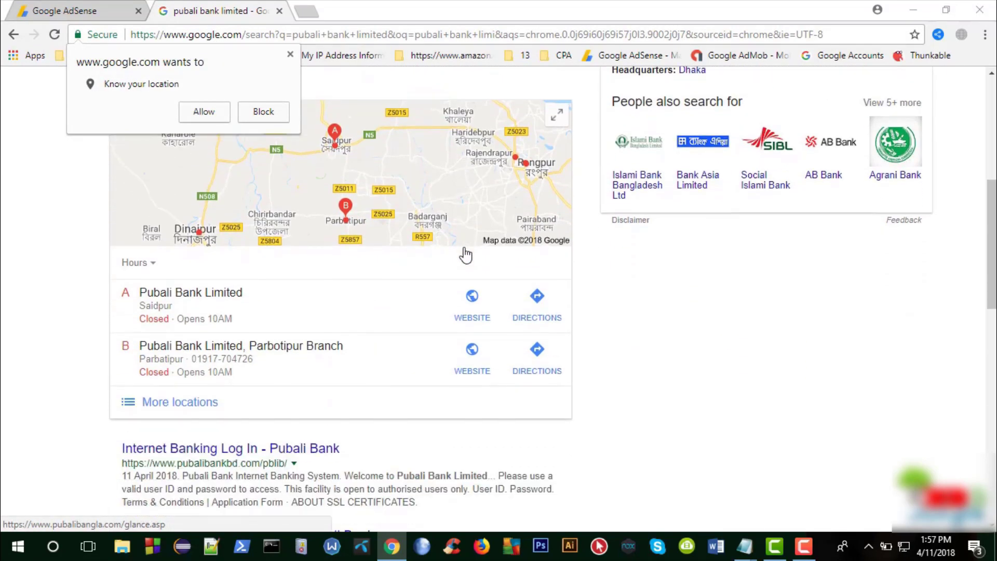
{"action": "scroll", "coordinate": [466, 253], "scroll_direction": "down", "scroll_amount": 4}
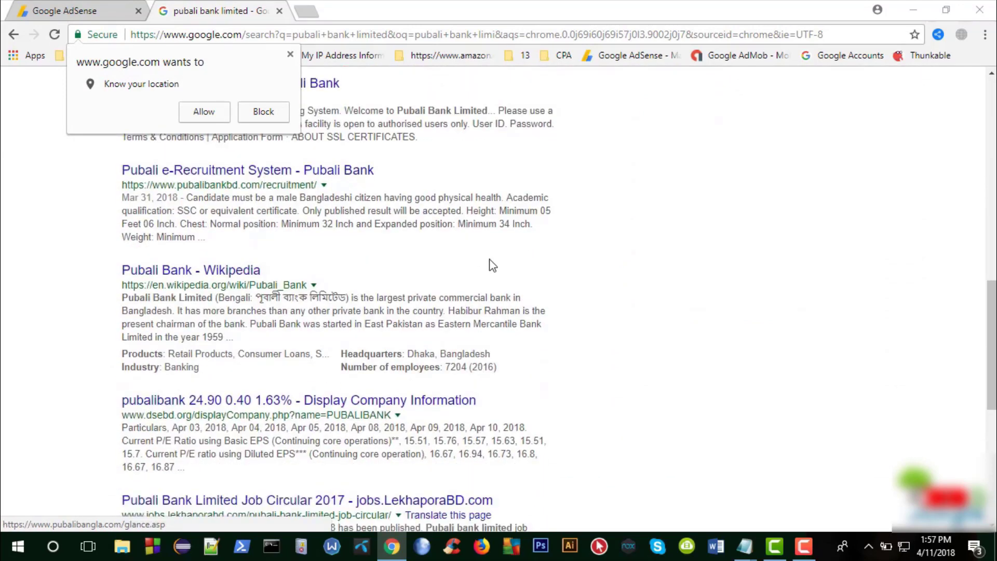
{"action": "scroll", "coordinate": [520, 267], "scroll_direction": "up", "scroll_amount": 10}
{"action": "scroll", "coordinate": [542, 275], "scroll_direction": "up", "scroll_amount": 4}
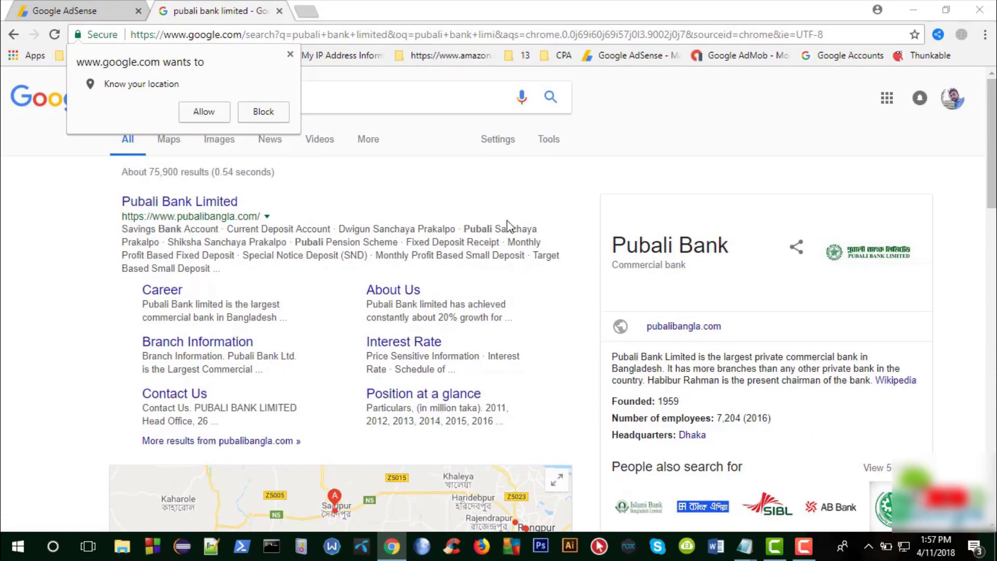
{"action": "left_click_drag", "start_coordinate": [239, 202], "coordinate": [121, 202]}
{"action": "right_click", "coordinate": [148, 203]}
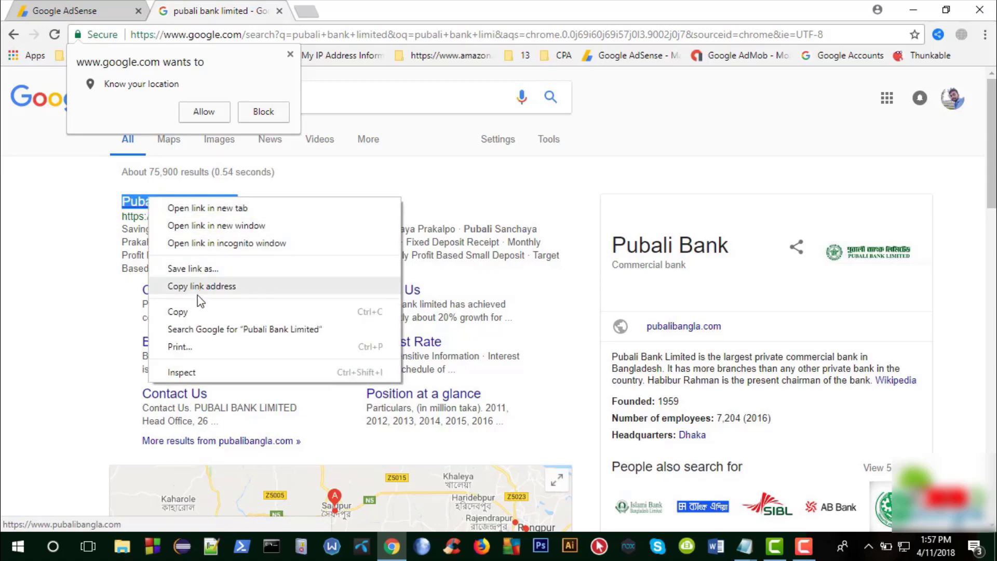
{"action": "left_click", "coordinate": [203, 314]}
Open the Pubali Bank website, look over its home page, and return to review the search results.
{"action": "left_click", "coordinate": [182, 201]}
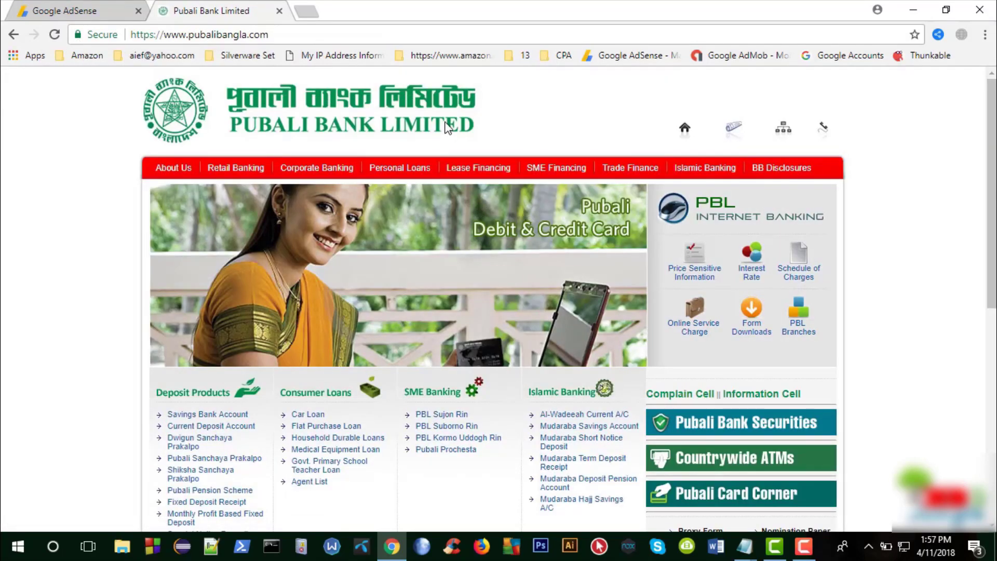
{"action": "scroll", "coordinate": [520, 218], "scroll_direction": "down", "scroll_amount": 4}
{"action": "scroll", "coordinate": [585, 247], "scroll_direction": "up", "scroll_amount": 4}
{"action": "scroll", "coordinate": [478, 237], "scroll_direction": "down", "scroll_amount": 4}
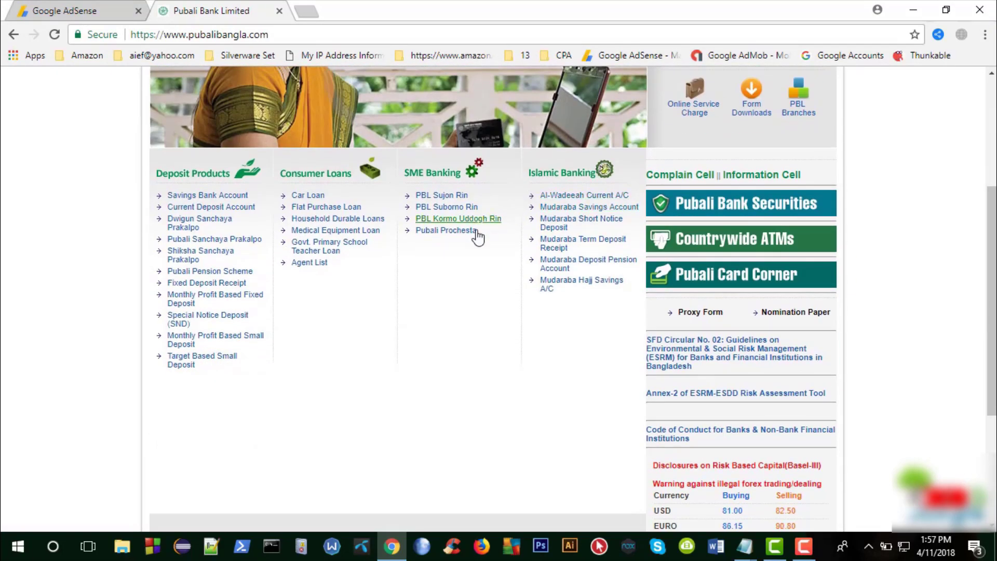
{"action": "scroll", "coordinate": [457, 234], "scroll_direction": "down", "scroll_amount": 4}
{"action": "scroll", "coordinate": [494, 271], "scroll_direction": "up", "scroll_amount": 6}
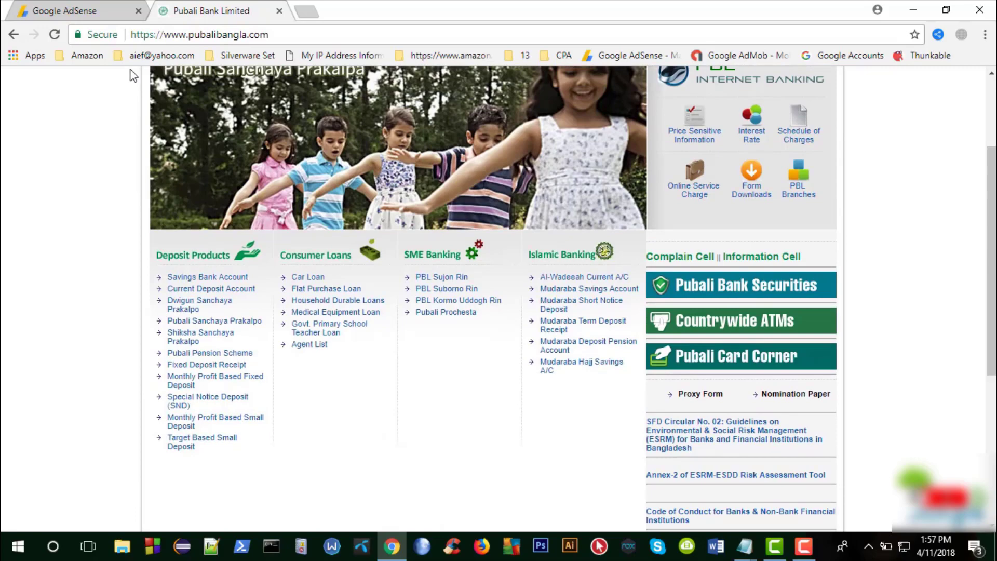
{"action": "left_click", "coordinate": [13, 35]}
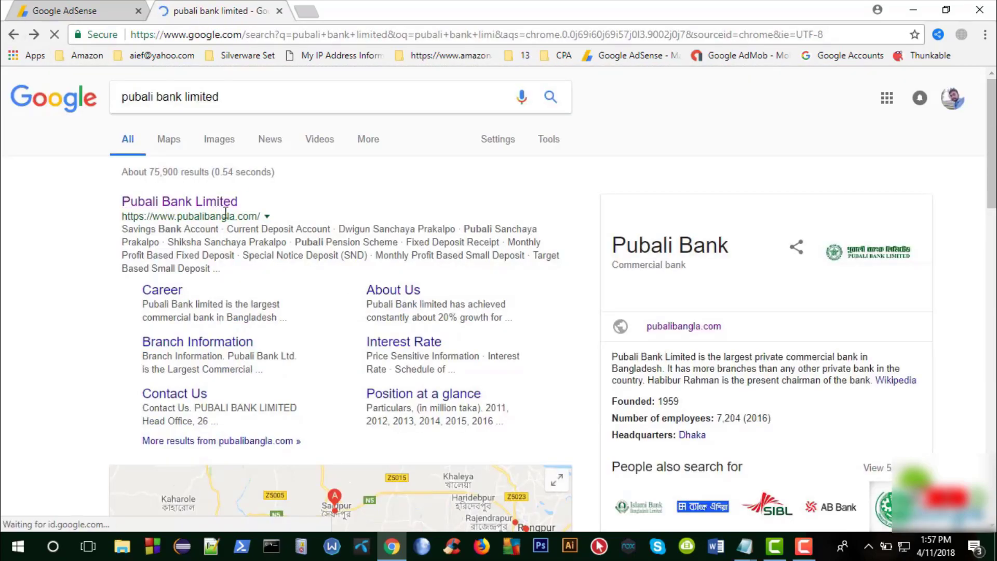
{"action": "scroll", "coordinate": [474, 318], "scroll_direction": "down", "scroll_amount": 8}
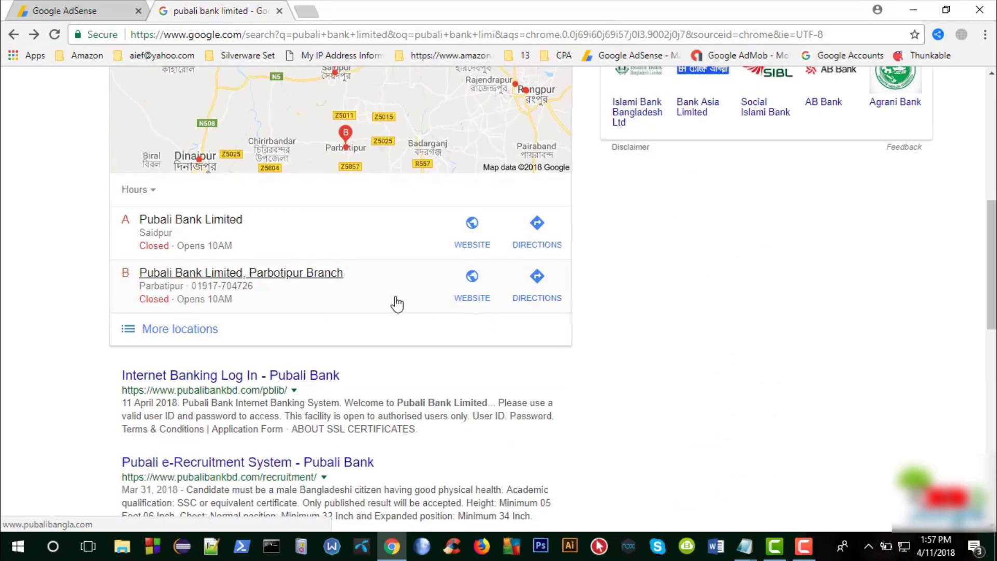
{"action": "scroll", "coordinate": [431, 318], "scroll_direction": "down", "scroll_amount": 4}
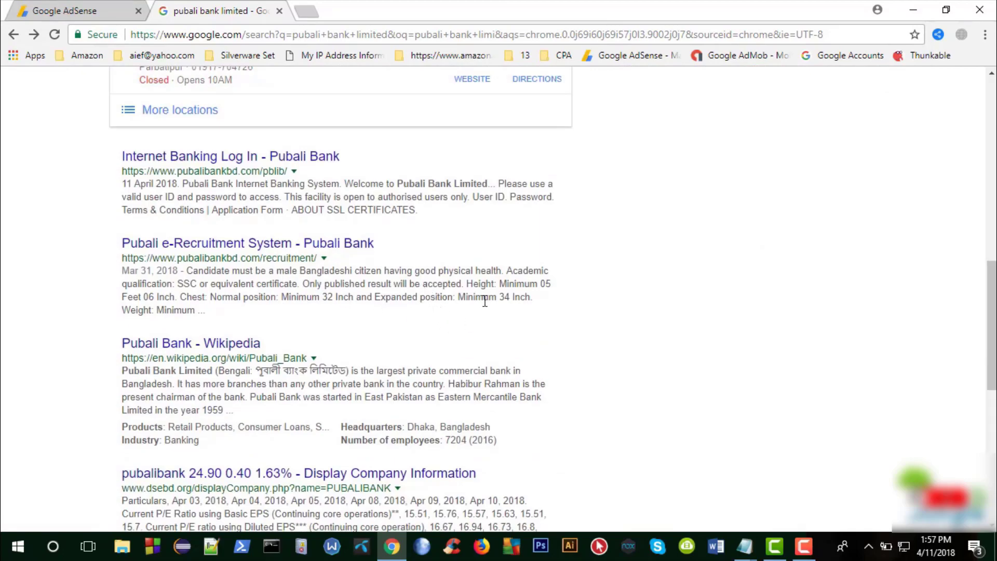
{"action": "scroll", "coordinate": [484, 301], "scroll_direction": "down", "scroll_amount": 5}
{"action": "scroll", "coordinate": [485, 305], "scroll_direction": "up", "scroll_amount": 11}
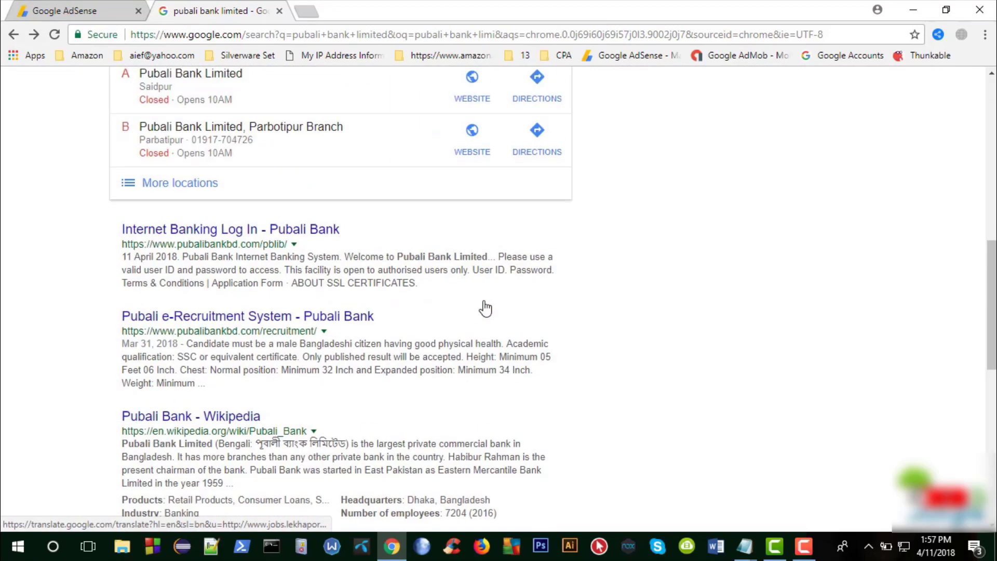
{"action": "scroll", "coordinate": [477, 300], "scroll_direction": "up", "scroll_amount": 6}
Return to the AdSense wire transfer form and paste "Pubali Bank Limited" as the bank name.
{"action": "key", "text": "ctrl+shift+Tab"}
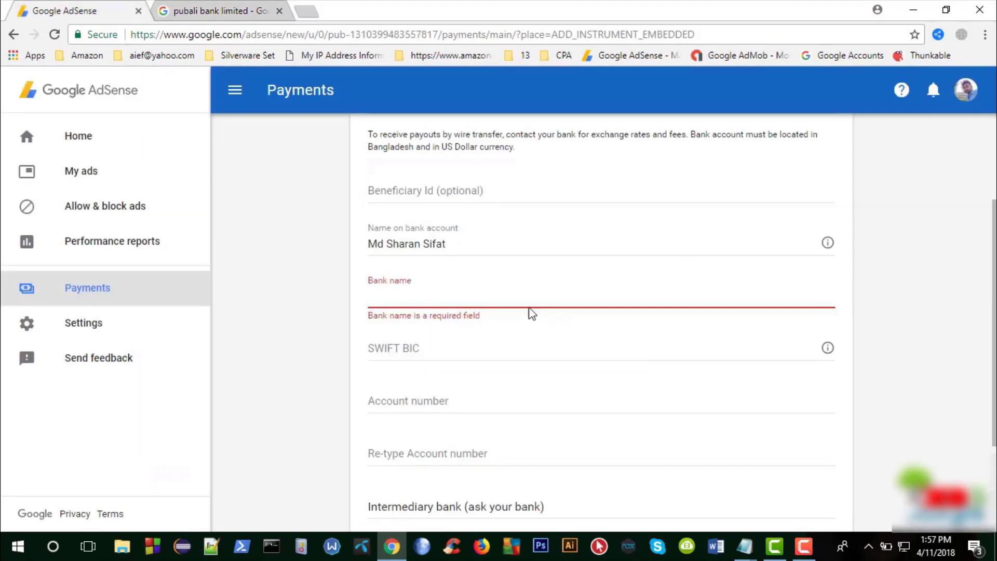
{"action": "right_click", "coordinate": [504, 301]}
{"action": "left_click", "coordinate": [553, 387]}
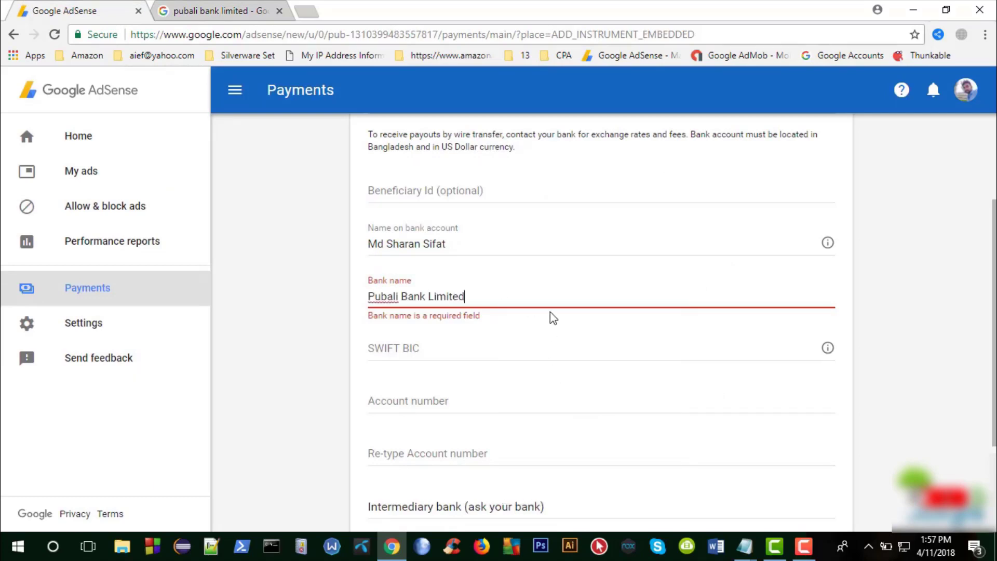
Select the empty SWIFT BIC field and switch to My Adsense Coad.txt in Notepad to get the bank's code.
{"action": "left_click", "coordinate": [508, 349]}
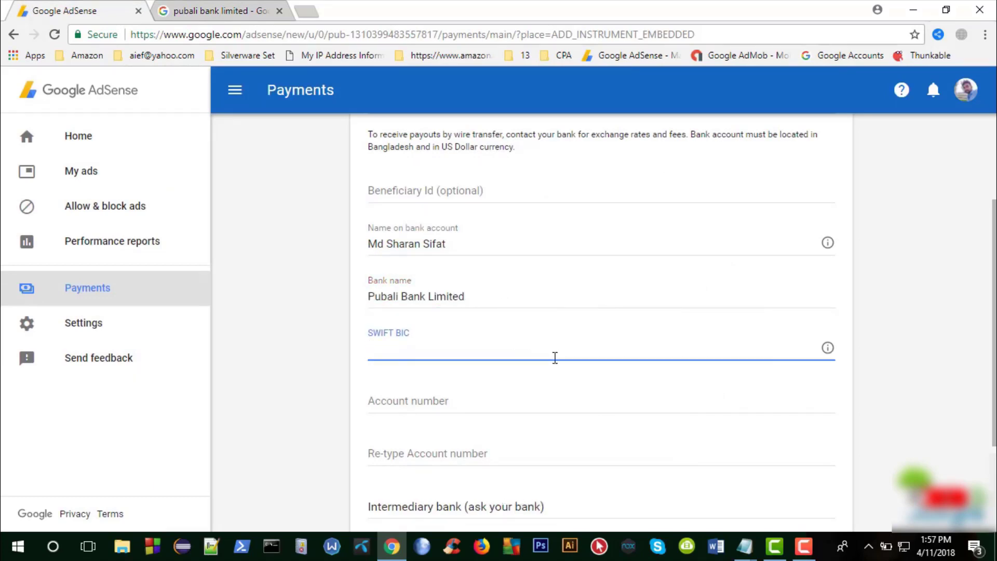
{"action": "scroll", "coordinate": [535, 354], "scroll_direction": "down", "scroll_amount": 2}
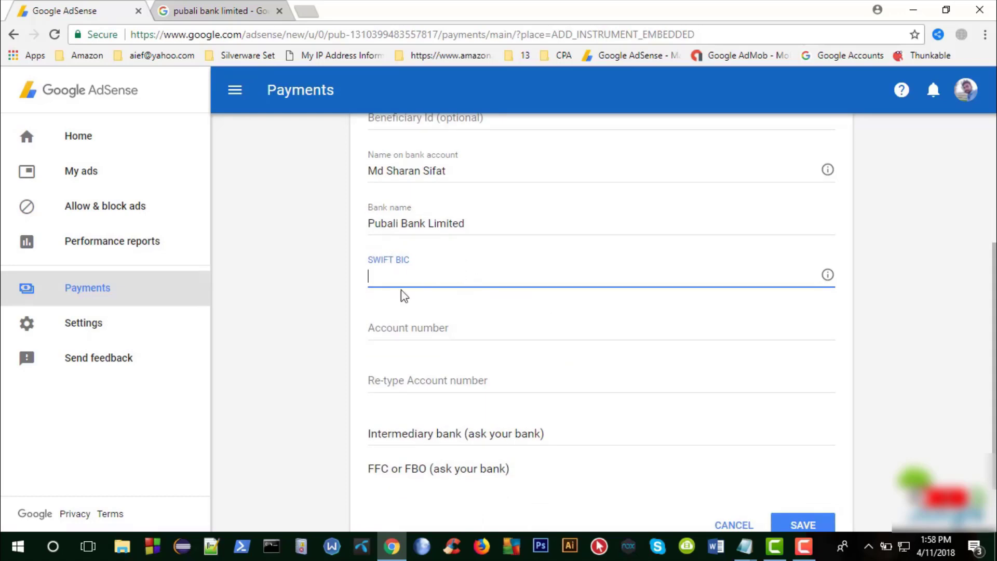
{"action": "left_click", "coordinate": [745, 546]}
{"action": "left_click", "coordinate": [705, 496]}
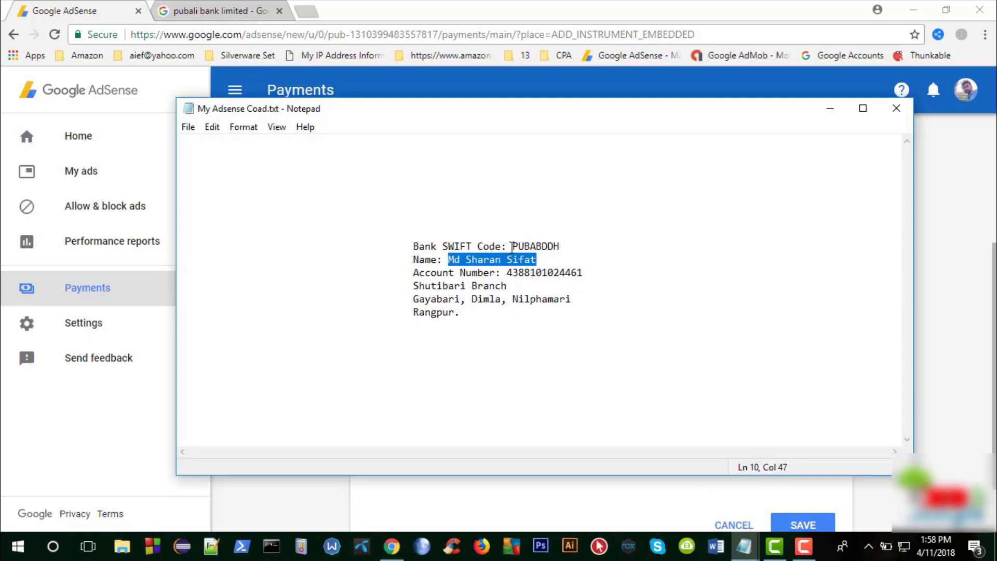
Copy the bank SWIFT code PUBABDDH from the text file.
{"action": "mouse_move", "coordinate": [513, 246]}
{"action": "left_mouse_down"}
{"action": "mouse_move", "coordinate": [581, 246]}
{"action": "mouse_move", "coordinate": [512, 246]}
{"action": "left_mouse_up"}
{"action": "left_click", "coordinate": [584, 248]}
{"action": "left_click", "coordinate": [572, 247]}
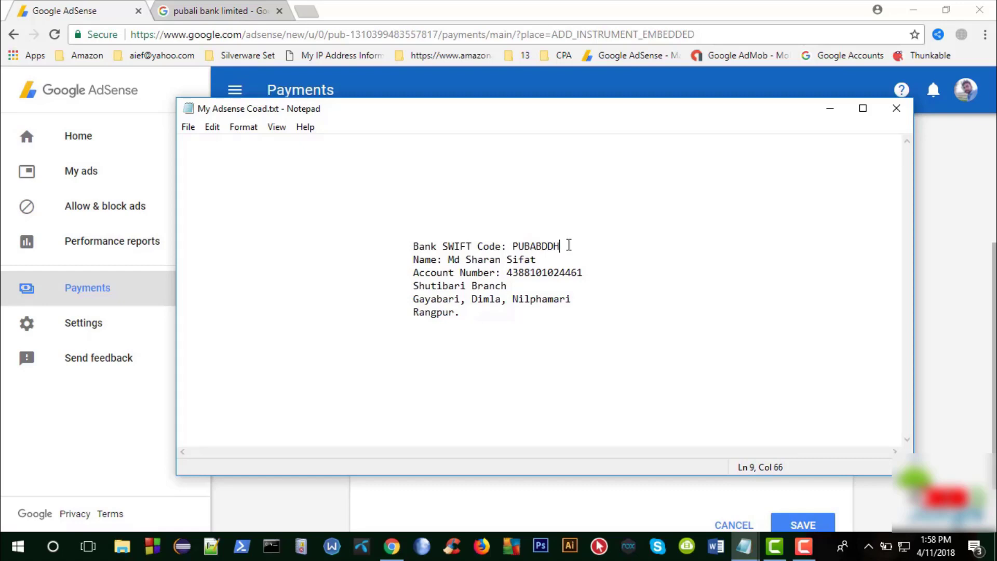
{"action": "left_click_drag", "start_coordinate": [566, 246], "coordinate": [515, 244]}
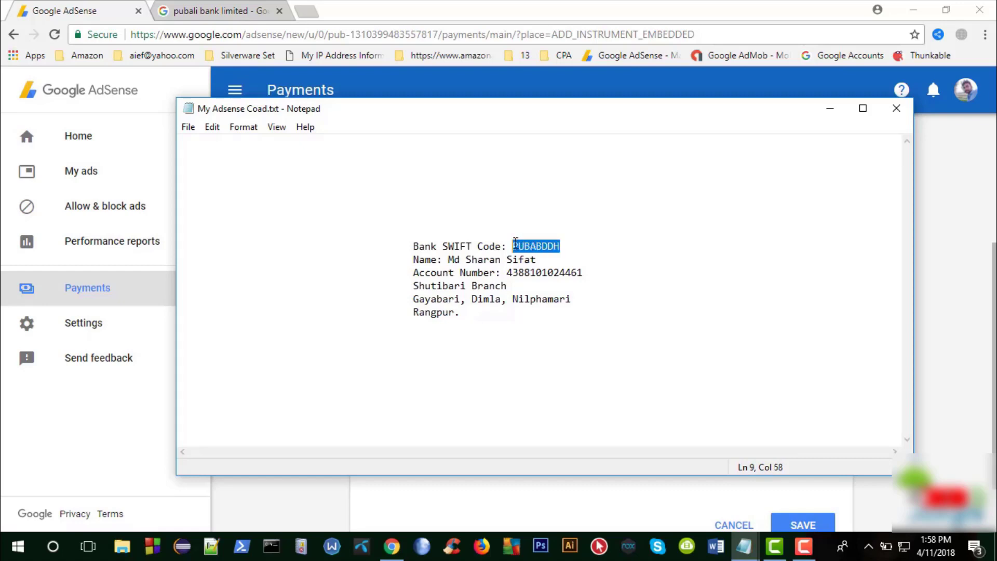
{"action": "left_click", "coordinate": [569, 247]}
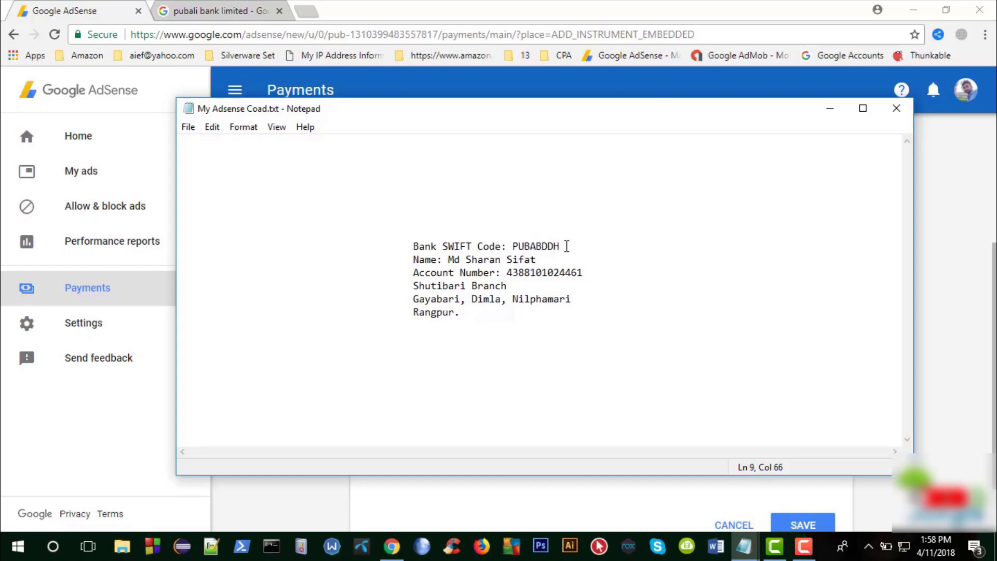
{"action": "left_click_drag", "start_coordinate": [565, 246], "coordinate": [513, 245]}
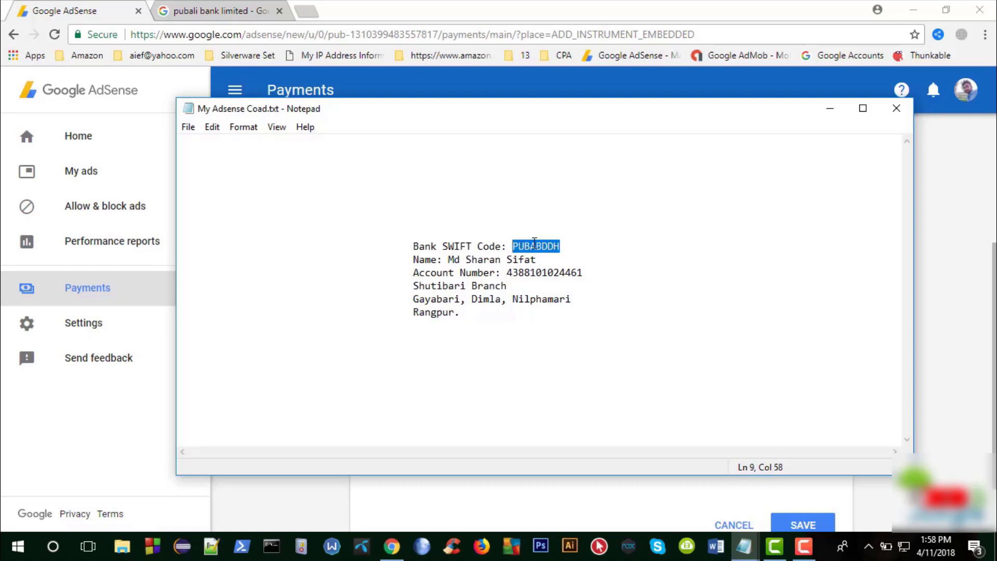
{"action": "right_click", "coordinate": [534, 244]}
{"action": "left_click", "coordinate": [574, 290]}
{"action": "left_click", "coordinate": [553, 249]}
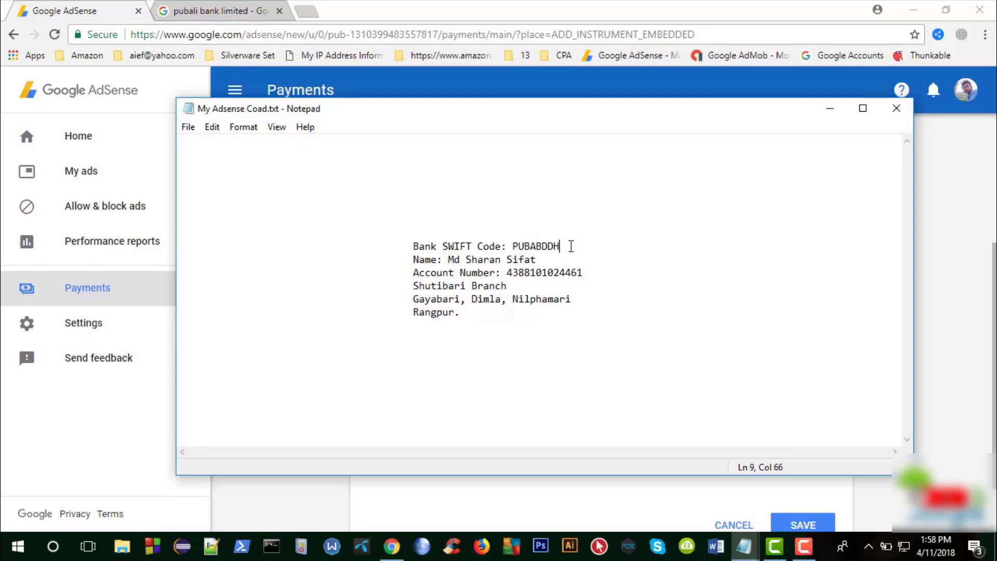
{"action": "left_click_drag", "start_coordinate": [517, 247], "coordinate": [566, 248]}
{"action": "right_click", "coordinate": [560, 244]}
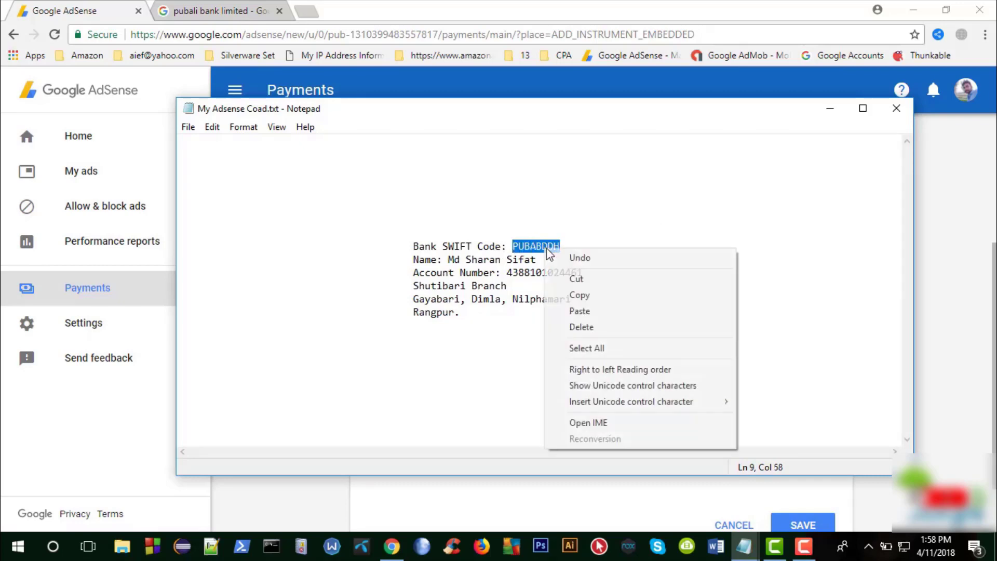
{"action": "left_click", "coordinate": [600, 297]}
Return to the AdSense wire transfer form and paste PUBABDDH as the SWIFT BIC.
{"action": "left_click", "coordinate": [559, 78]}
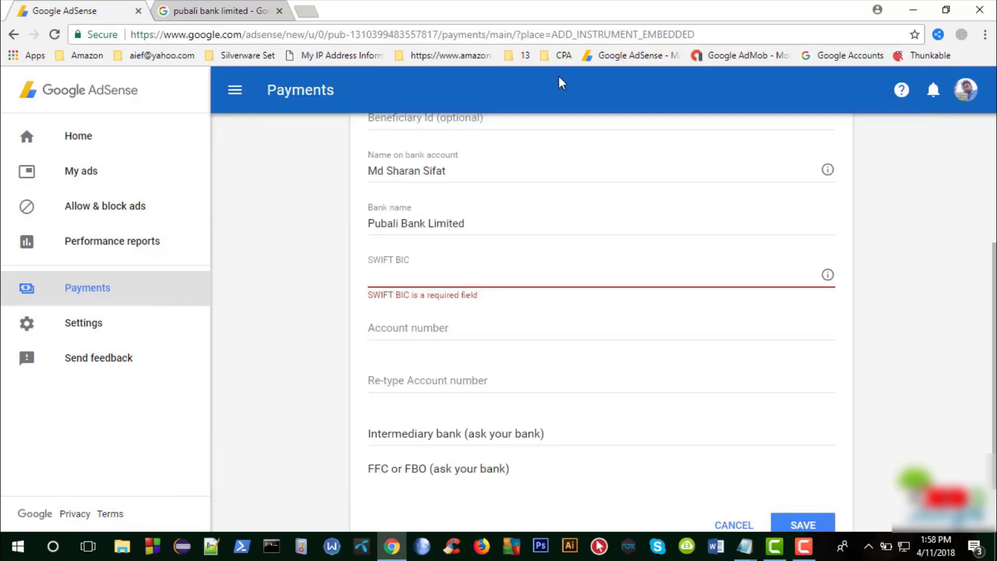
{"action": "right_click", "coordinate": [411, 277]}
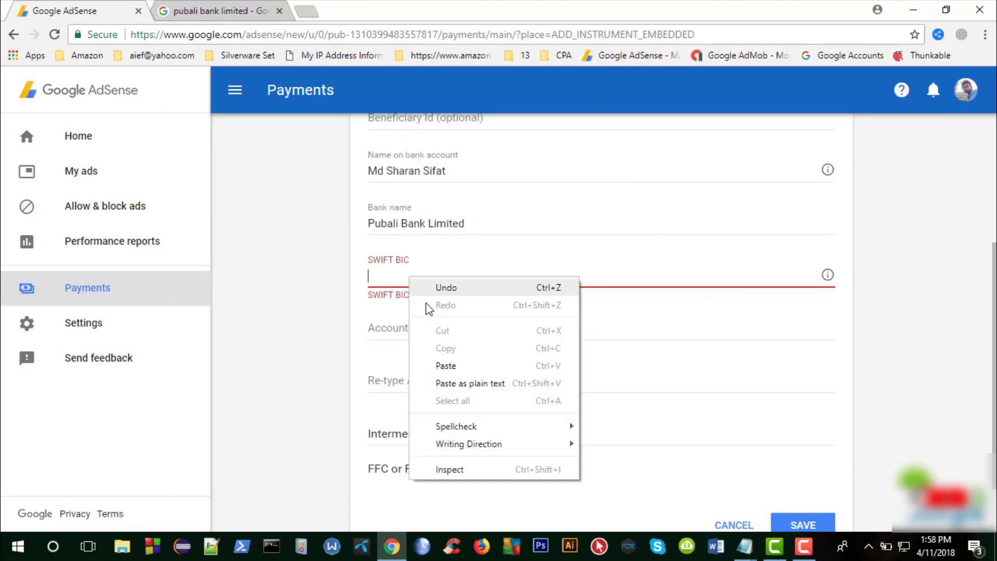
{"action": "left_click", "coordinate": [453, 365]}
Check the two account number fields, switch to My Adsense Coad.txt in Notepad, and copy the bank account number.
{"action": "left_click", "coordinate": [548, 319]}
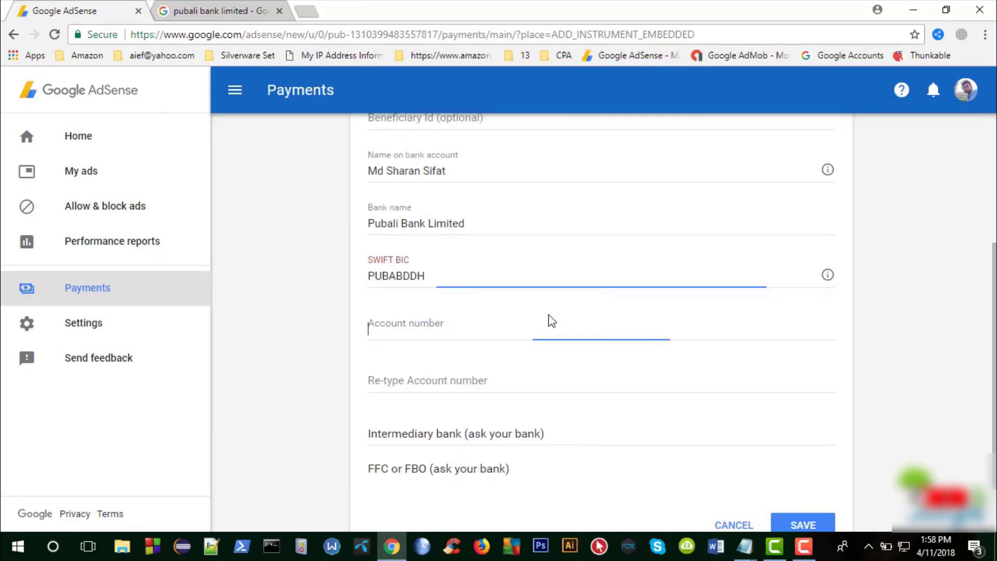
{"action": "scroll", "coordinate": [537, 299], "scroll_direction": "up", "scroll_amount": 1}
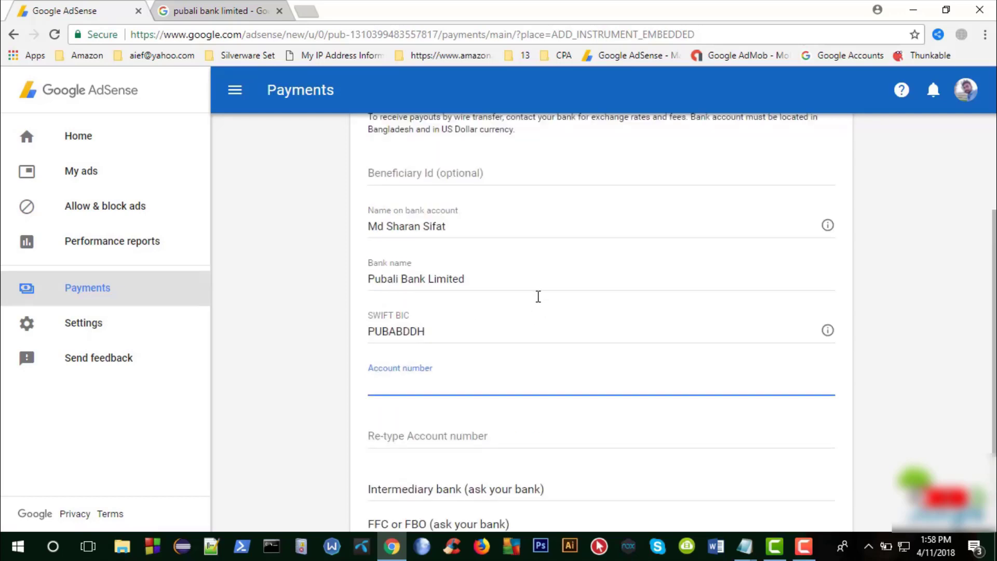
{"action": "scroll", "coordinate": [540, 297], "scroll_direction": "down", "scroll_amount": 1}
{"action": "scroll", "coordinate": [432, 258], "scroll_direction": "down", "scroll_amount": 1}
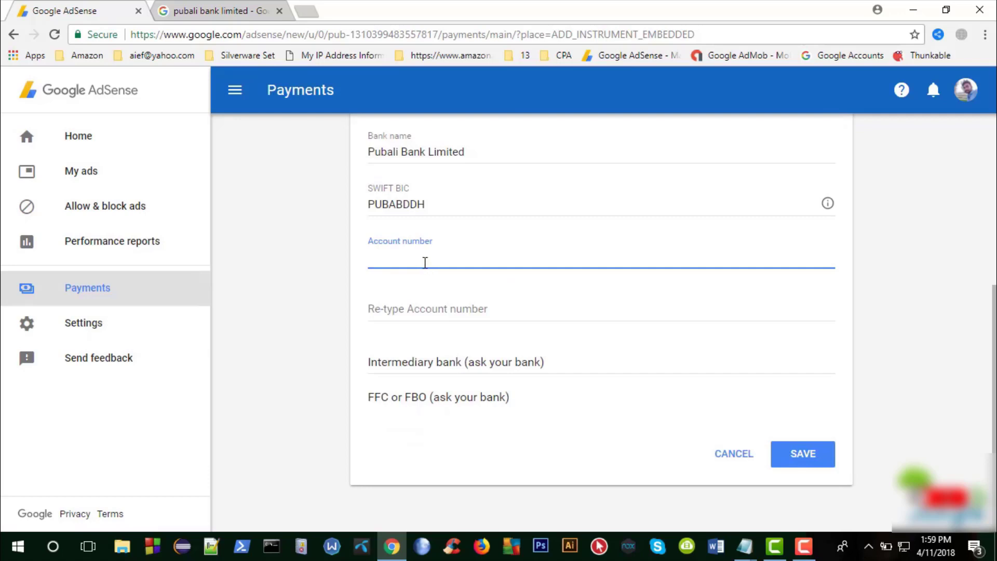
{"action": "left_click", "coordinate": [426, 316]}
{"action": "left_click", "coordinate": [433, 256]}
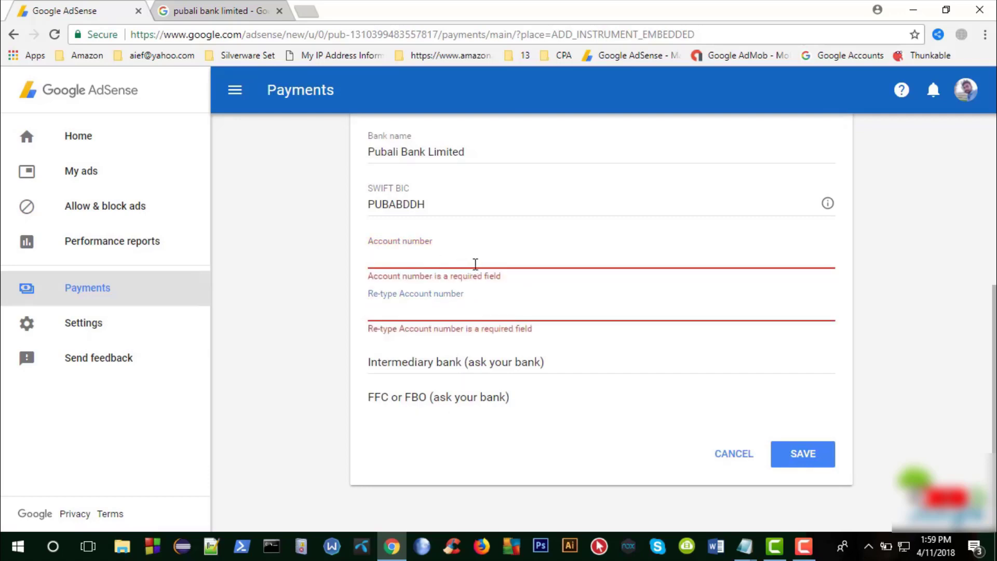
{"action": "mouse_move", "coordinate": [744, 545]}
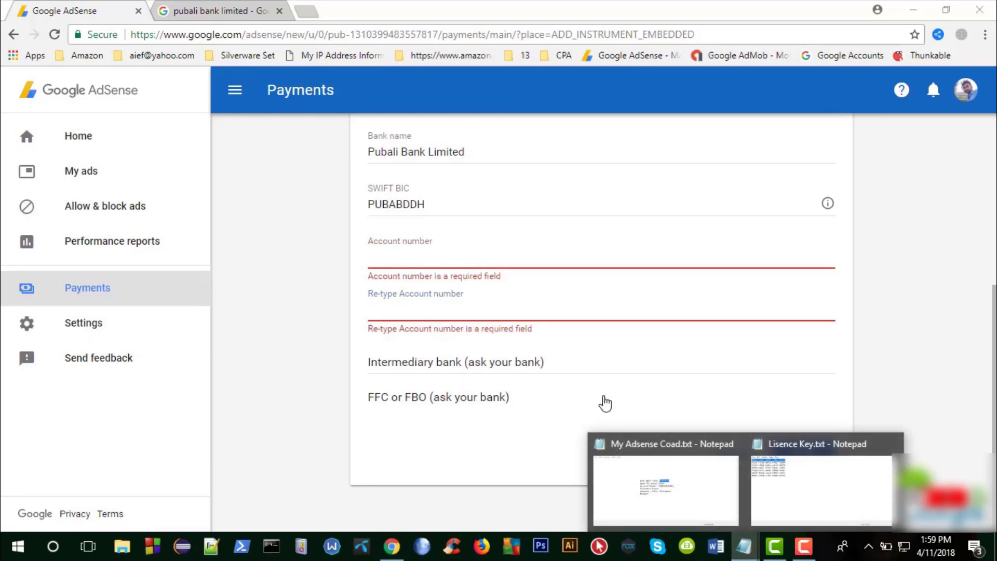
{"action": "left_click", "coordinate": [708, 510]}
{"action": "left_click_drag", "start_coordinate": [507, 273], "coordinate": [585, 274]}
{"action": "right_click", "coordinate": [580, 273]}
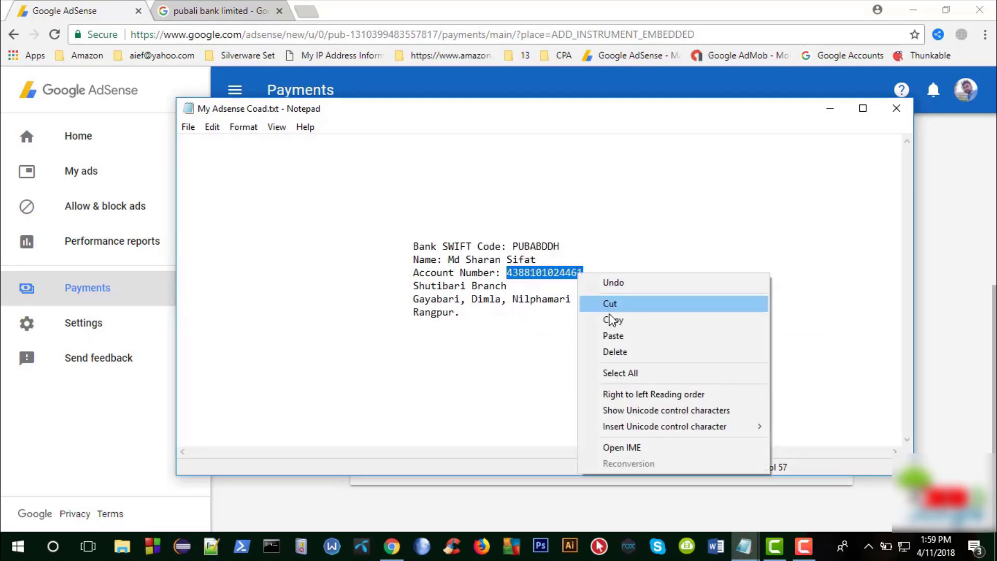
{"action": "left_click", "coordinate": [610, 319]}
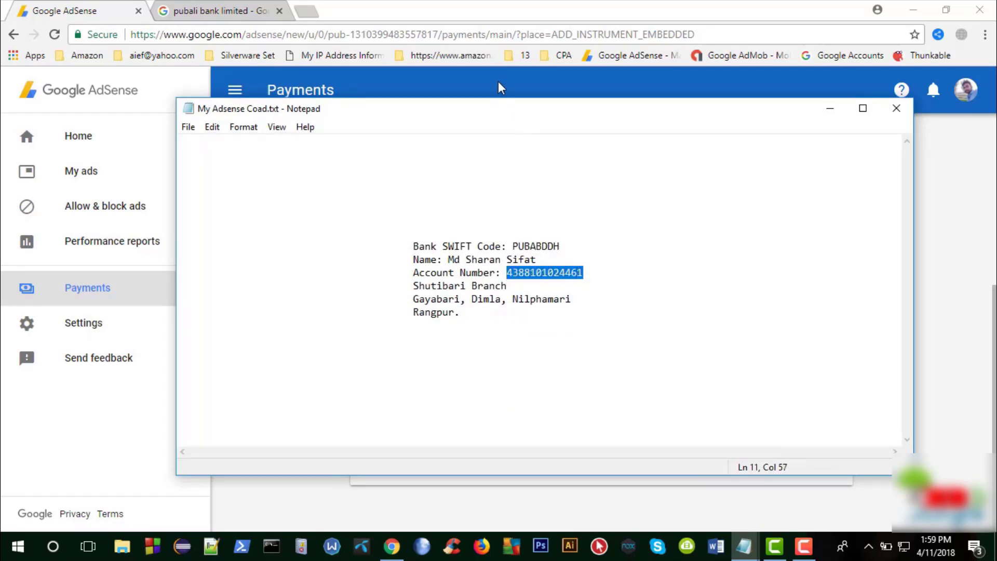
Return to the AdSense form and paste the copied account number into both the Account number and Re-type Account number fields.
{"action": "left_click", "coordinate": [498, 81]}
{"action": "right_click", "coordinate": [461, 264]}
{"action": "left_click", "coordinate": [494, 347]}
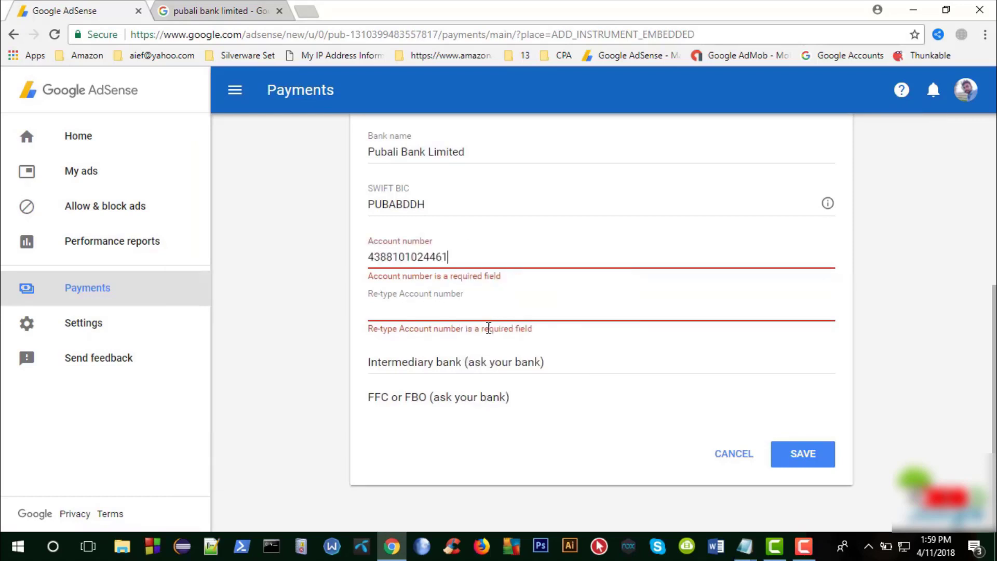
{"action": "left_click", "coordinate": [466, 319]}
{"action": "right_click", "coordinate": [465, 317]}
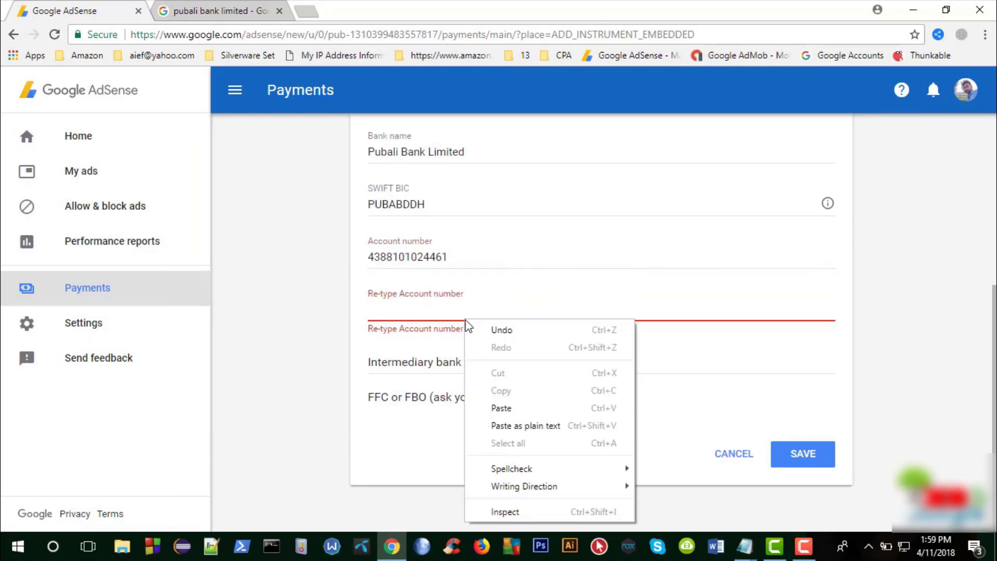
{"action": "left_click", "coordinate": [521, 407]}
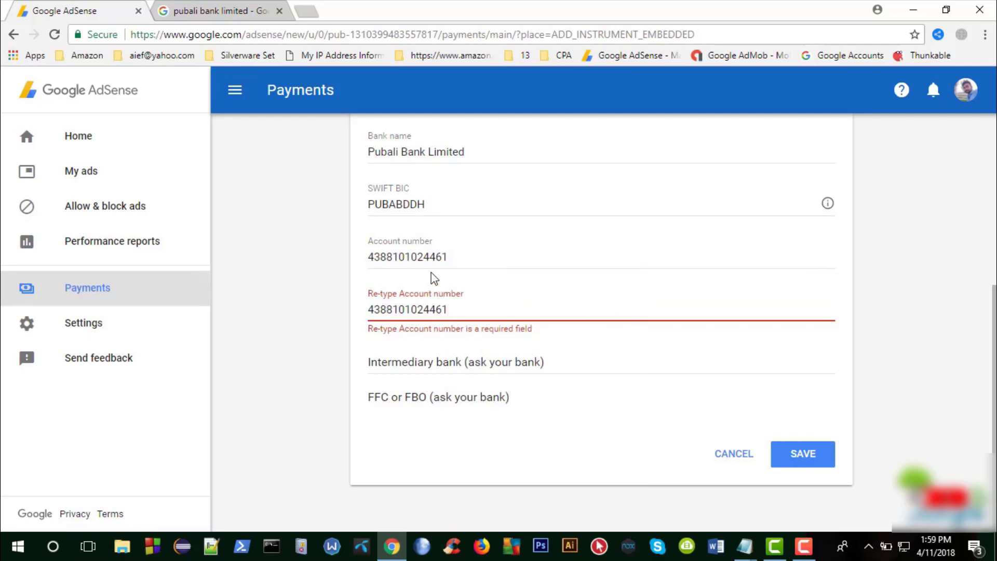
{"action": "left_click", "coordinate": [526, 252]}
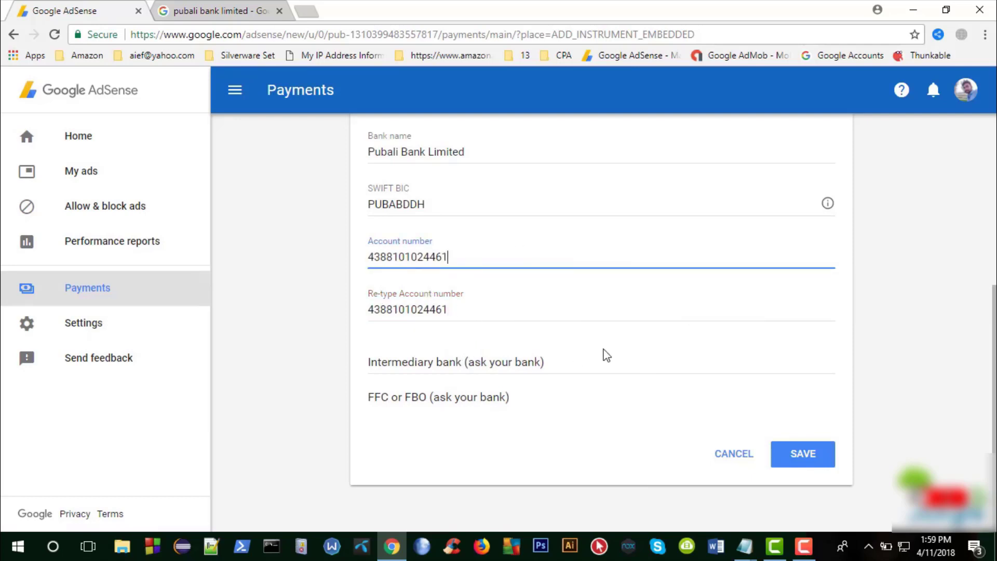
Expand the Intermediary bank and FFC or FBO sections and look over their optional fields, leaving them blank.
{"action": "left_click", "coordinate": [555, 379]}
{"action": "left_click", "coordinate": [452, 401]}
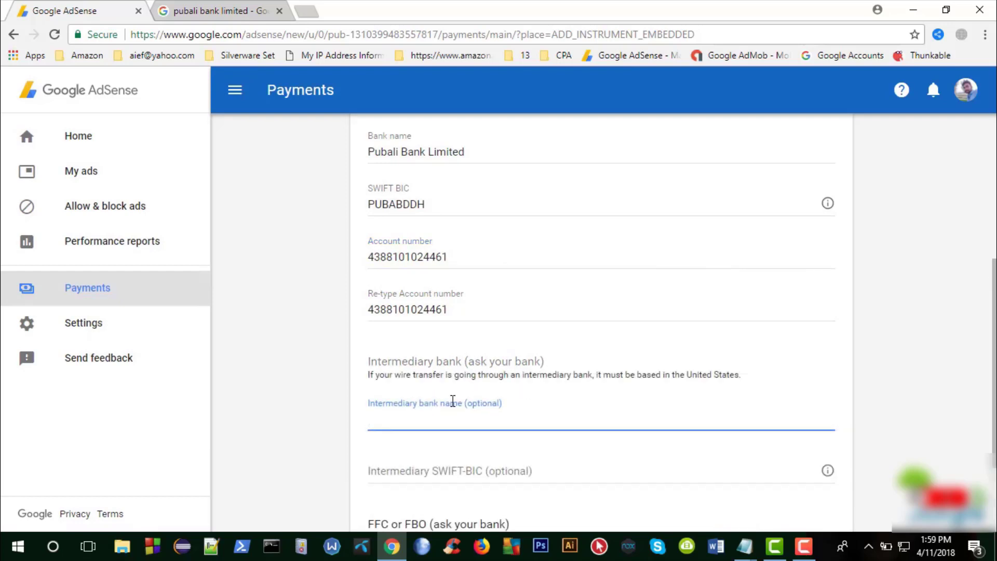
{"action": "scroll", "coordinate": [543, 408], "scroll_direction": "down", "scroll_amount": 2}
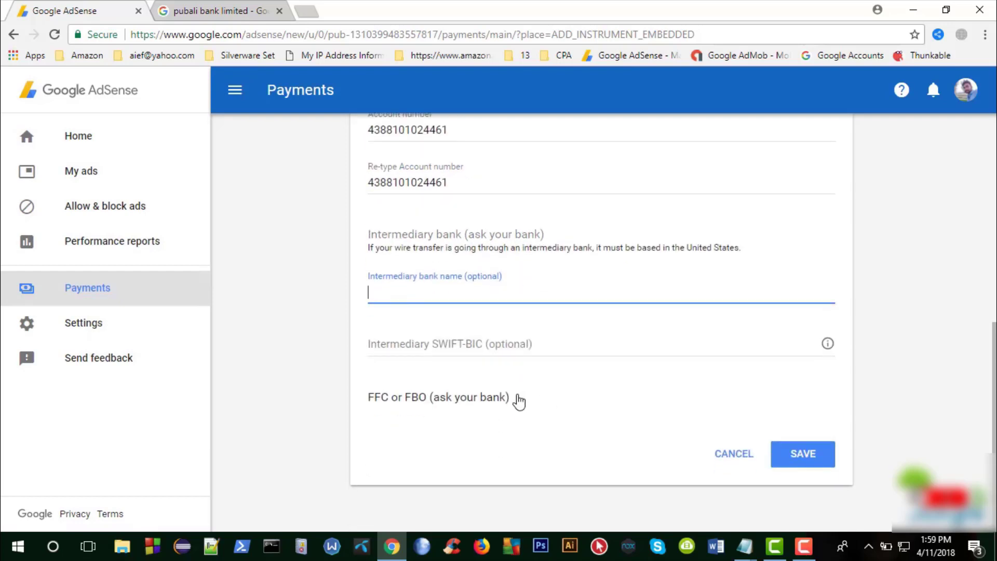
{"action": "left_click", "coordinate": [508, 345]}
{"action": "left_click", "coordinate": [493, 413]}
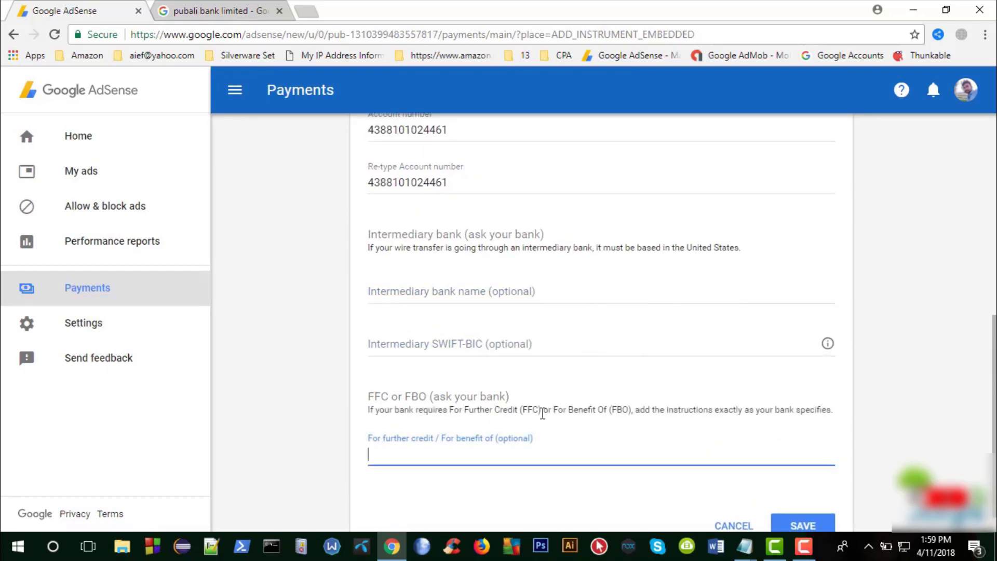
{"action": "left_click", "coordinate": [286, 308]}
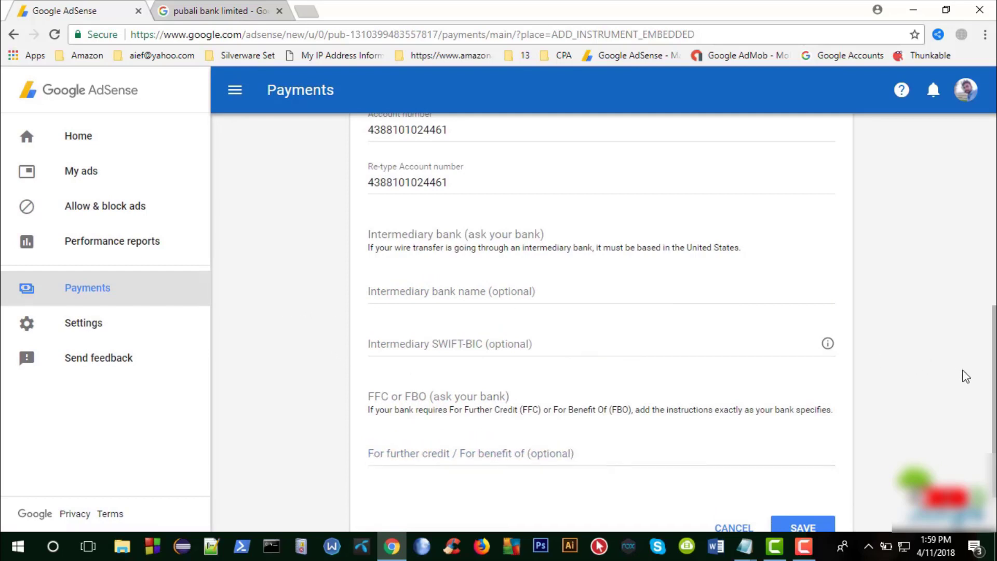
Review the completed wire transfer form, comparing the name on the bank account with the signed-in profile and checking the bank name and SWIFT BIC.
{"action": "scroll", "coordinate": [613, 338], "scroll_direction": "up", "scroll_amount": 4}
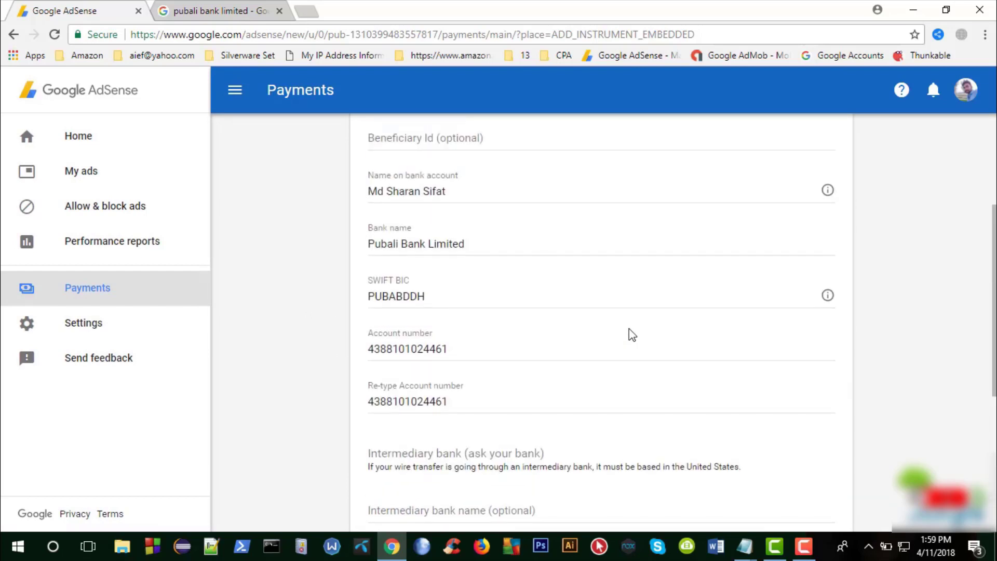
{"action": "scroll", "coordinate": [632, 335], "scroll_direction": "up", "scroll_amount": 4}
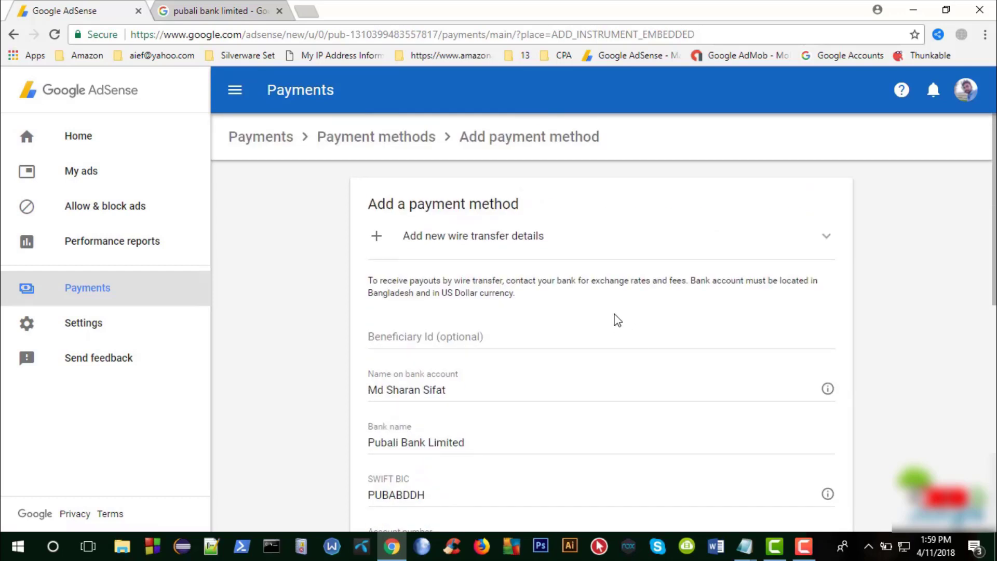
{"action": "scroll", "coordinate": [618, 320], "scroll_direction": "down", "scroll_amount": 1}
{"action": "scroll", "coordinate": [618, 320], "scroll_direction": "down", "scroll_amount": 2}
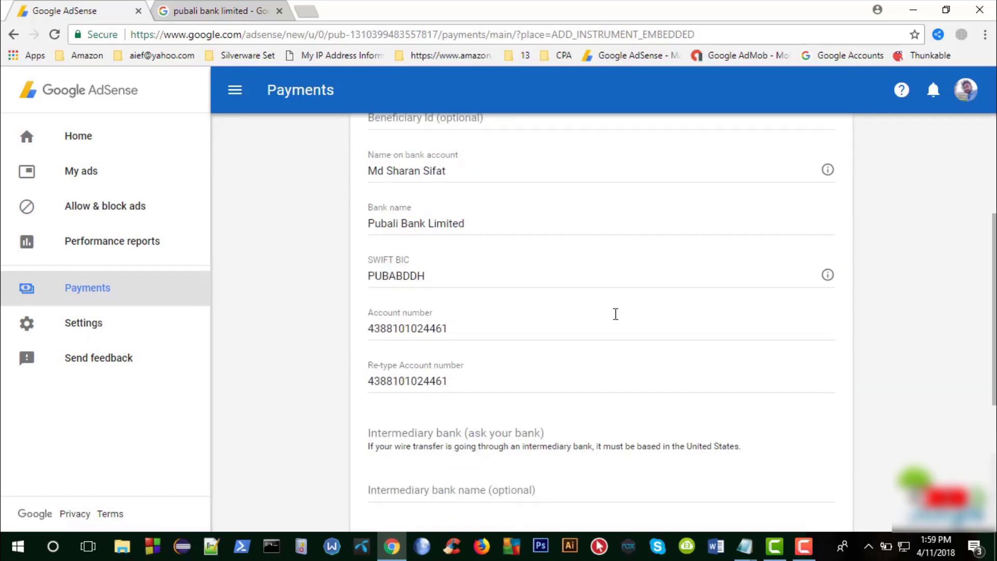
{"action": "scroll", "coordinate": [618, 320], "scroll_direction": "up", "scroll_amount": 1}
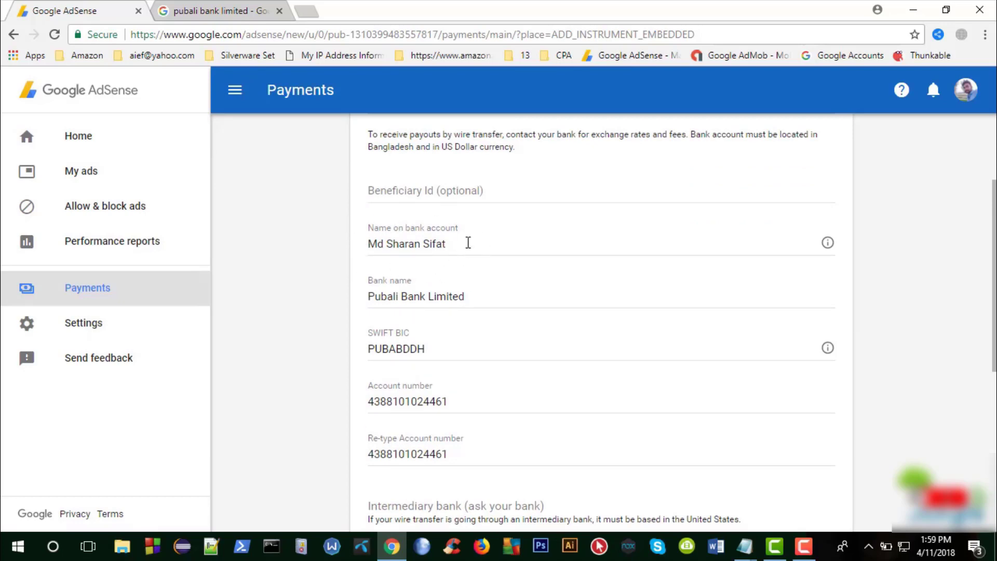
{"action": "left_click", "coordinate": [967, 93]}
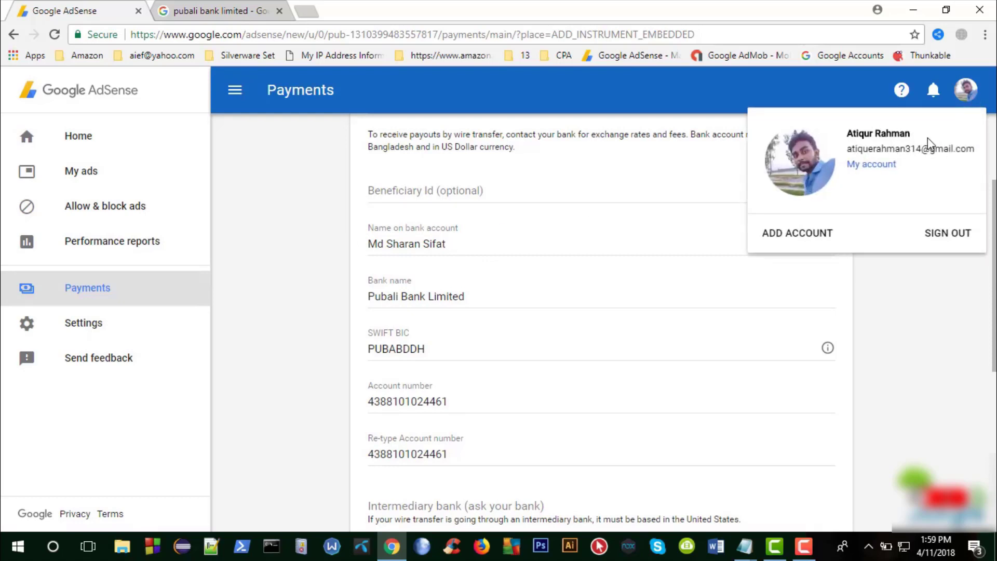
{"action": "left_click", "coordinate": [972, 93]}
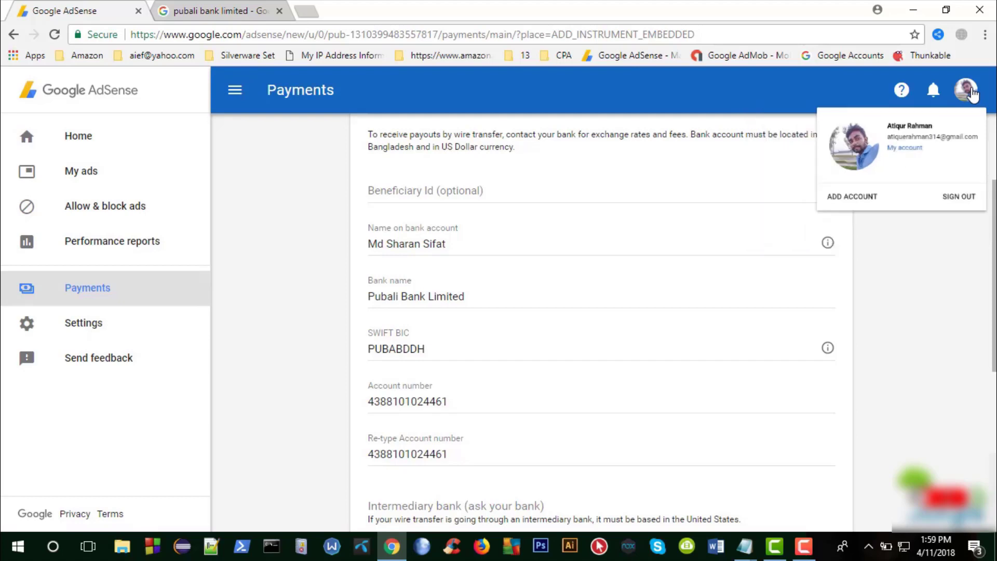
{"action": "scroll", "coordinate": [572, 311], "scroll_direction": "down", "scroll_amount": 1}
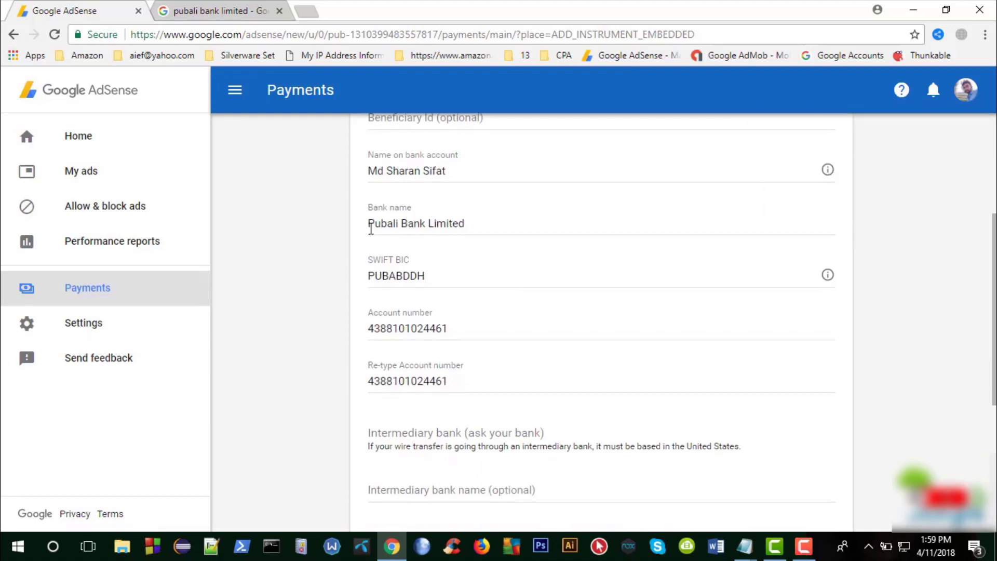
{"action": "left_click", "coordinate": [474, 224]}
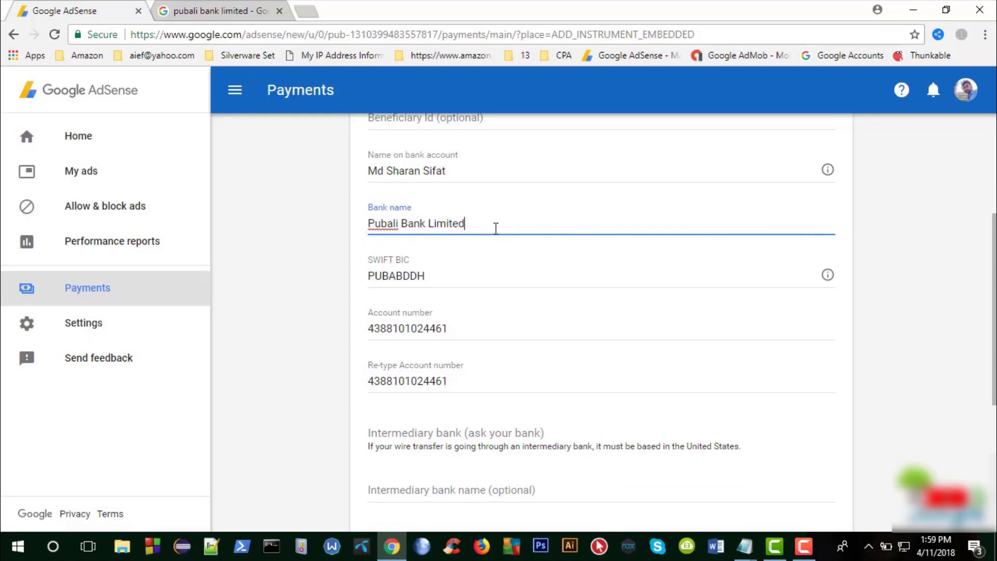
{"action": "left_click", "coordinate": [464, 273]}
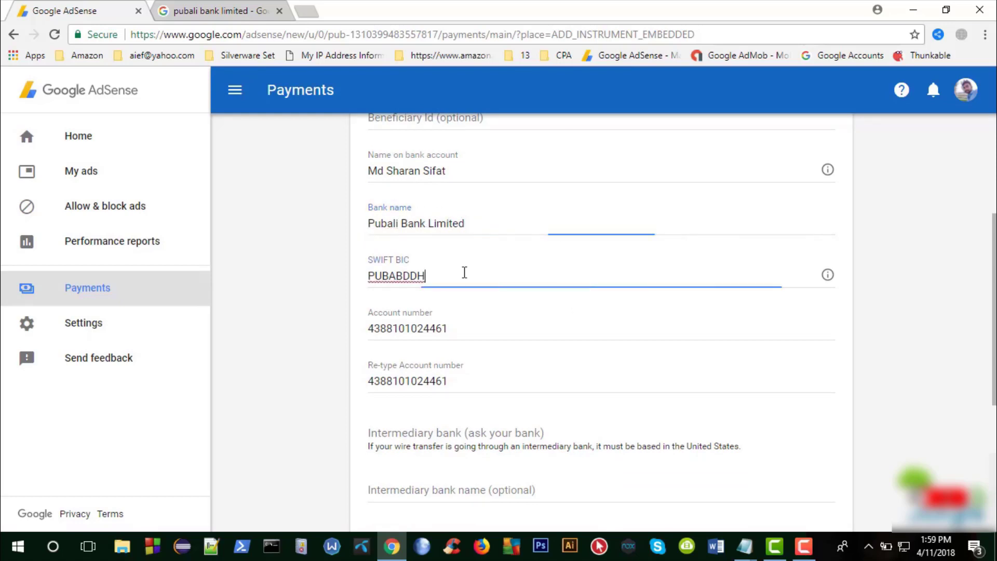
Check the Account number and Re-type Account number fields, then save the completed wire transfer form.
{"action": "left_click", "coordinate": [502, 326]}
{"action": "left_click", "coordinate": [473, 374]}
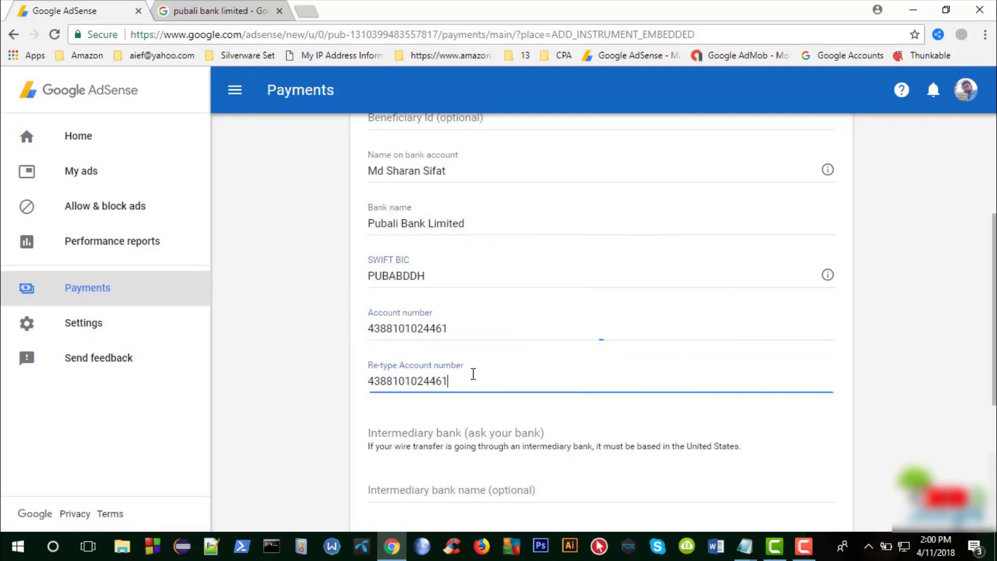
{"action": "scroll", "coordinate": [858, 403], "scroll_direction": "down", "scroll_amount": 4}
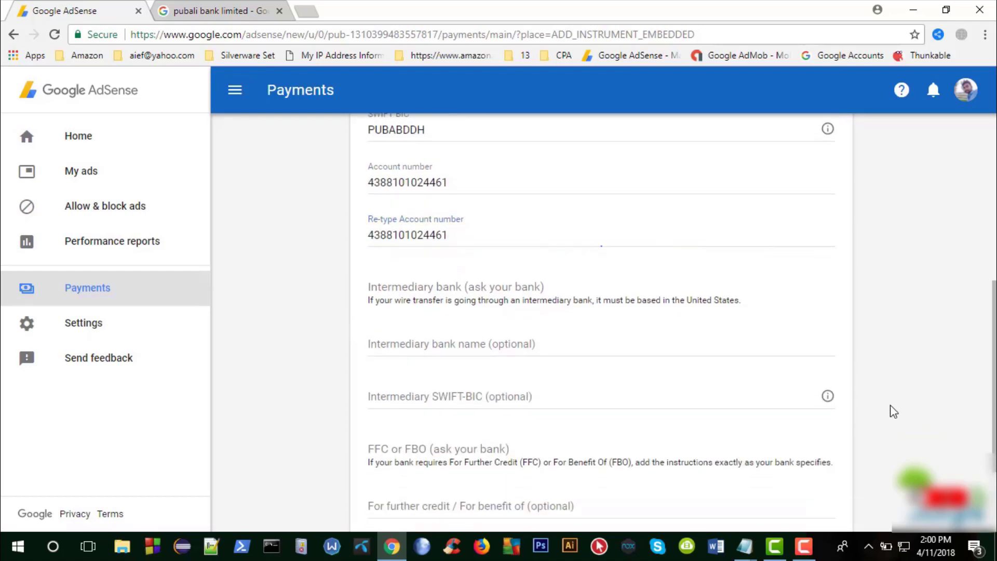
{"action": "scroll", "coordinate": [891, 404], "scroll_direction": "down", "scroll_amount": 2}
{"action": "left_click", "coordinate": [808, 455]}
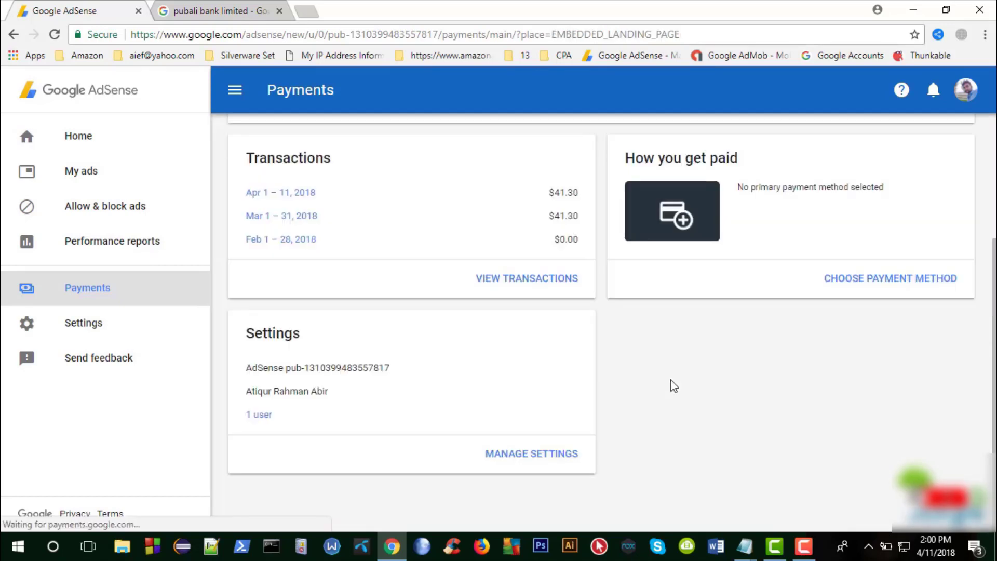
Open the payment methods list from the How you get paid section and view the wire transfer account's priority options.
{"action": "scroll", "coordinate": [761, 420], "scroll_direction": "up", "scroll_amount": 3}
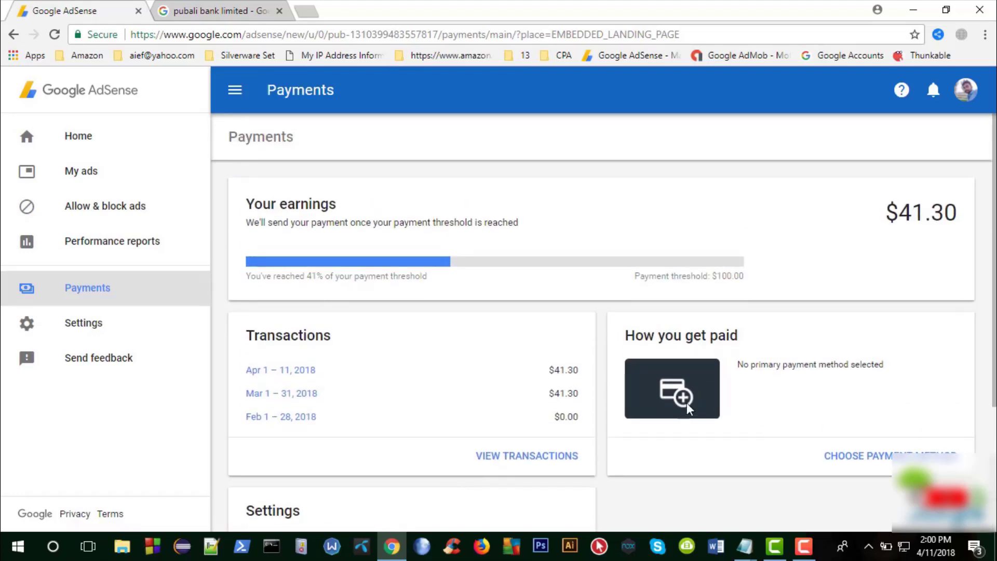
{"action": "scroll", "coordinate": [743, 437], "scroll_direction": "down", "scroll_amount": 3}
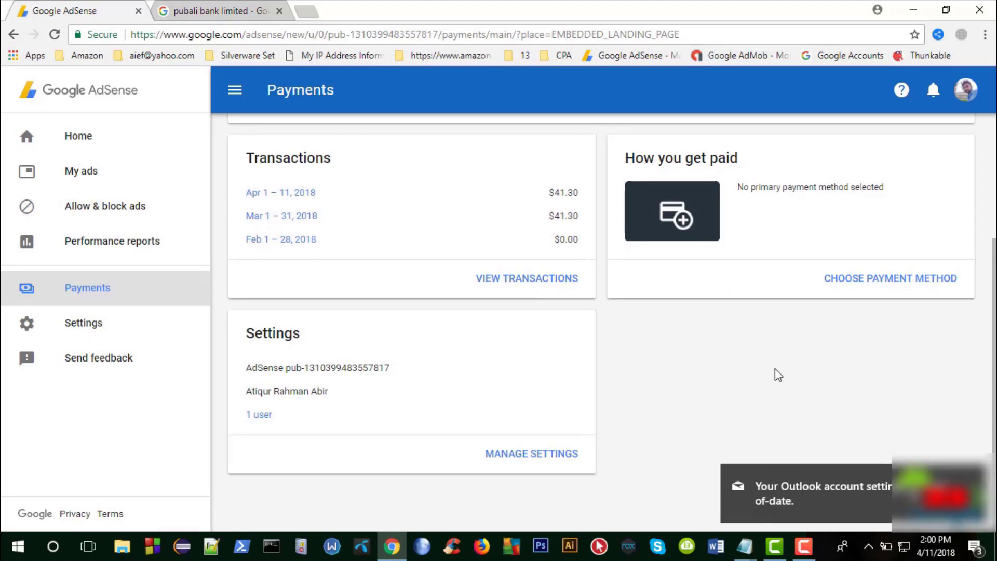
{"action": "scroll", "coordinate": [769, 385], "scroll_direction": "up", "scroll_amount": 3}
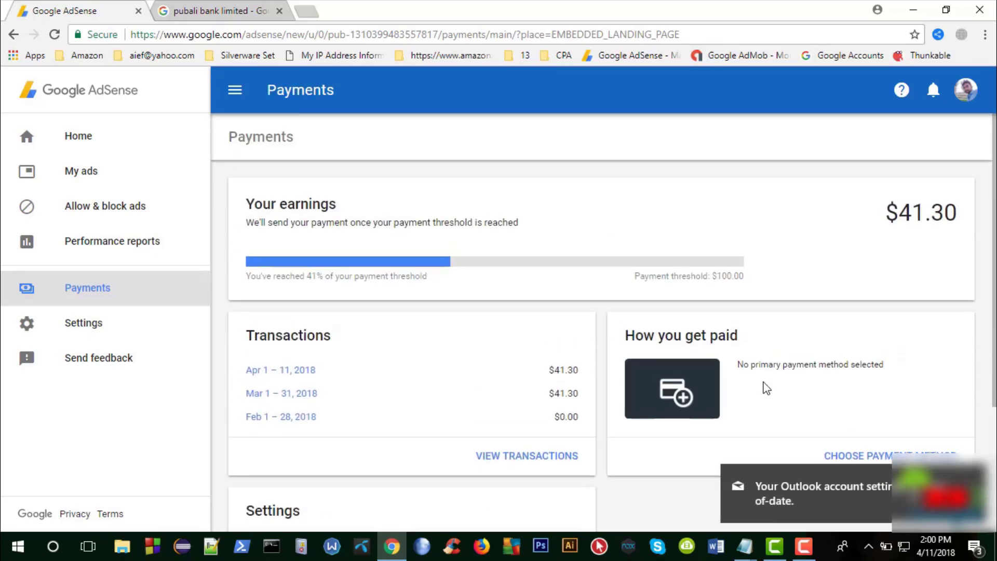
{"action": "scroll", "coordinate": [767, 388], "scroll_direction": "down", "scroll_amount": 3}
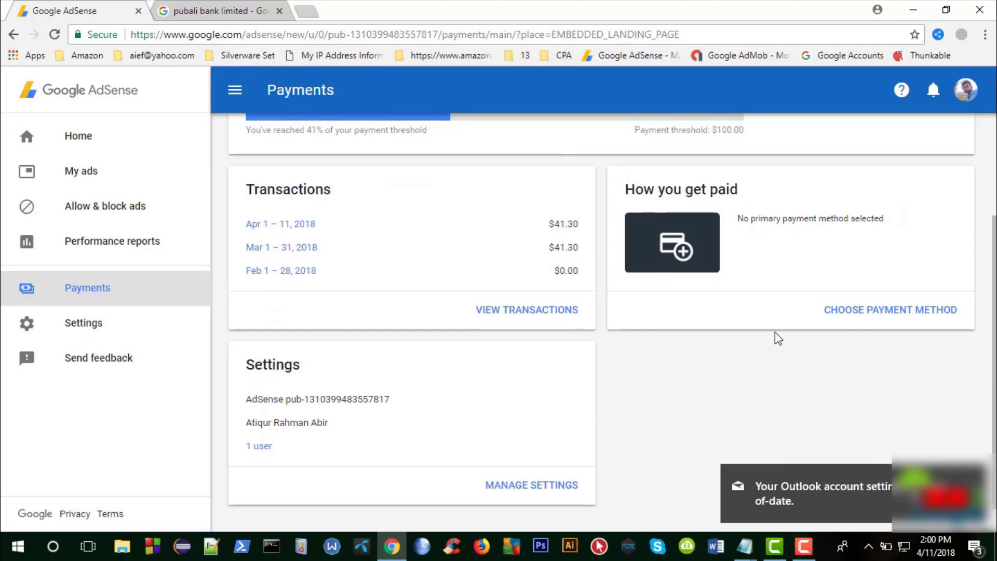
{"action": "left_click", "coordinate": [883, 311]}
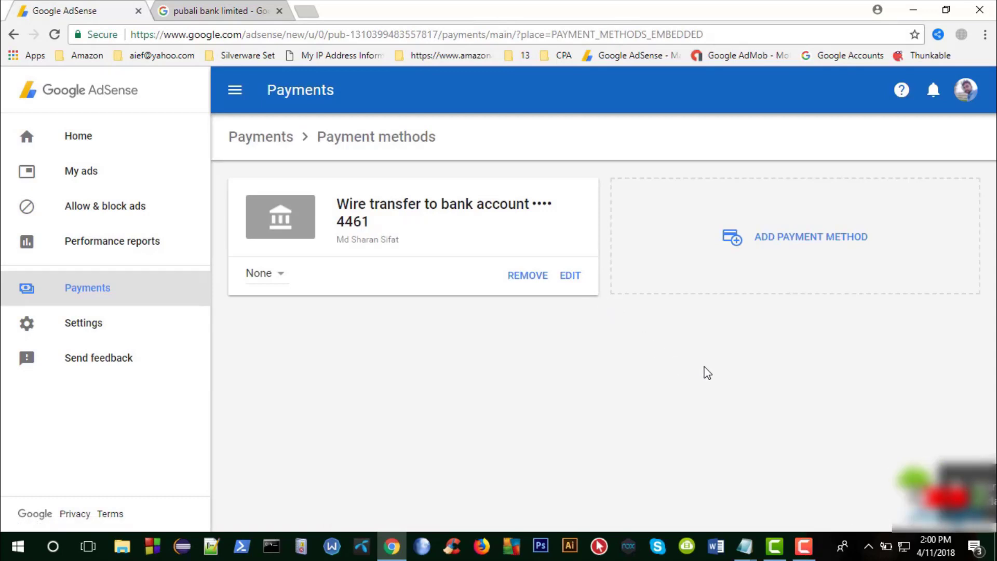
{"action": "left_click", "coordinate": [283, 279]}
{"action": "left_click", "coordinate": [422, 368]}
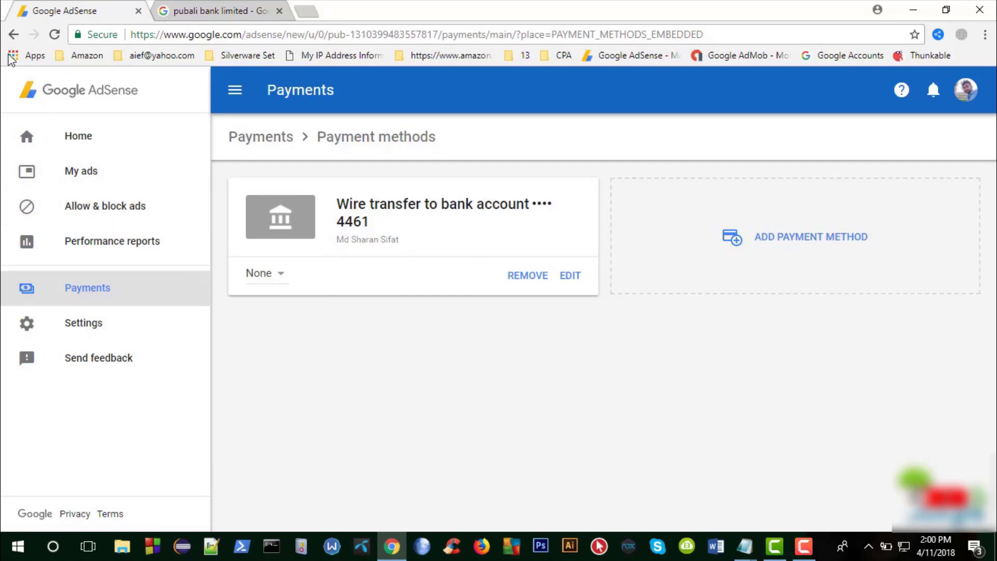
Go back to the Payments overview, check the How you get paid section, and reopen the payment methods list.
{"action": "left_click", "coordinate": [14, 34]}
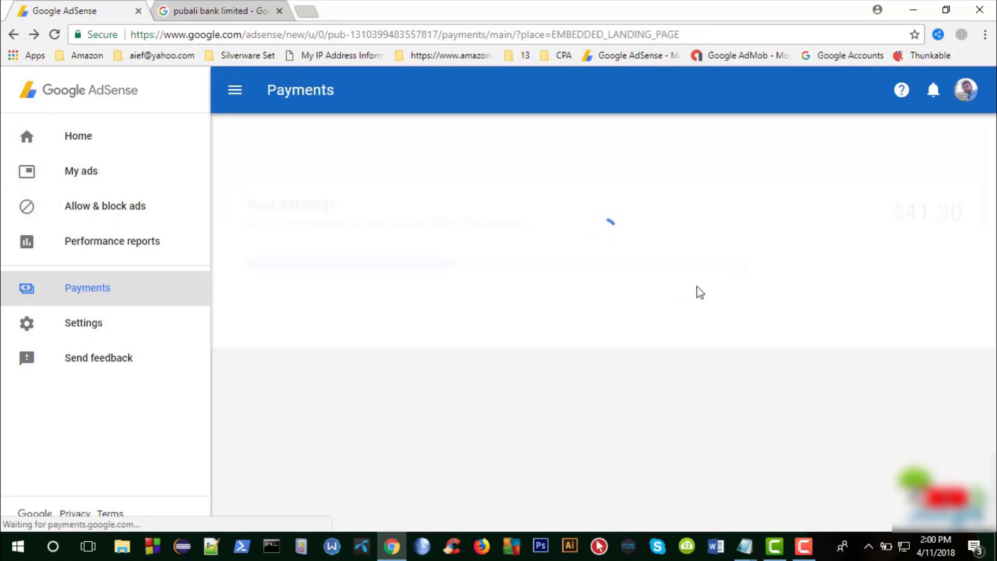
{"action": "scroll", "coordinate": [846, 446], "scroll_direction": "down", "scroll_amount": 3}
{"action": "scroll", "coordinate": [611, 397], "scroll_direction": "up", "scroll_amount": 2}
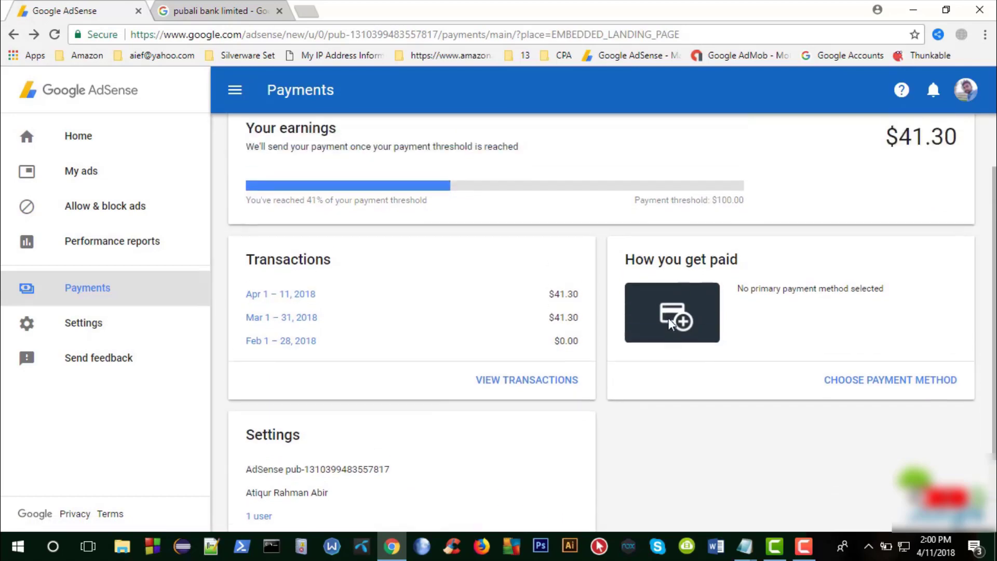
{"action": "left_click", "coordinate": [874, 382]}
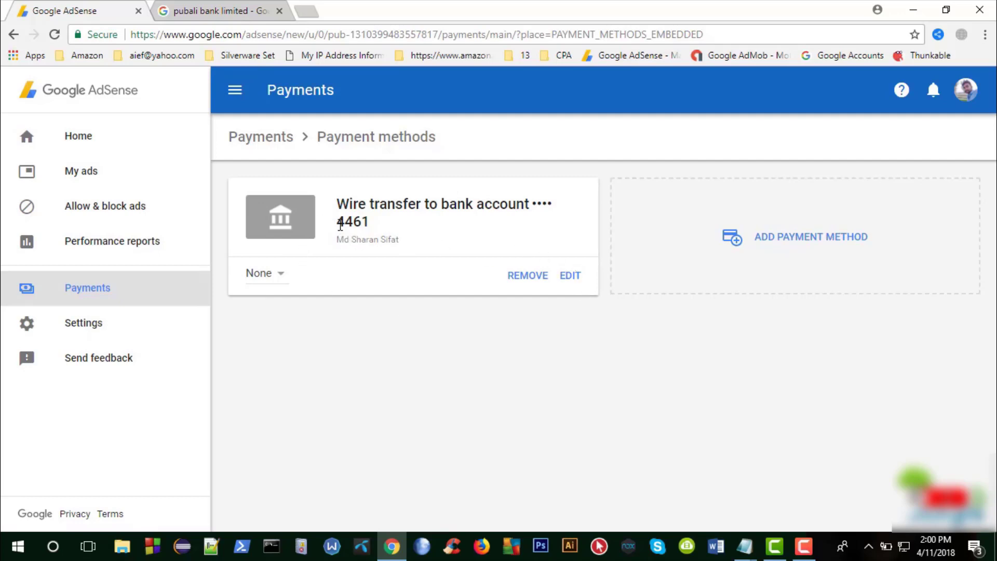
Compare the last digits shown on the wire transfer entry with the account number in My Adsense Coad.txt in Notepad, then return to AdSense.
{"action": "left_click_drag", "start_coordinate": [340, 222], "coordinate": [371, 223]}
{"action": "left_click", "coordinate": [434, 237]}
{"action": "mouse_move", "coordinate": [745, 545]}
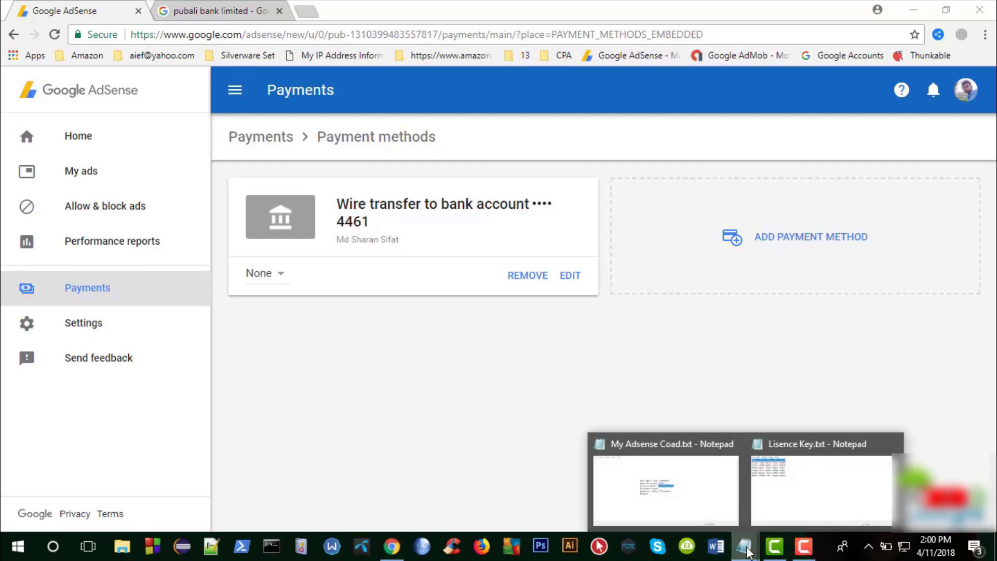
{"action": "left_click", "coordinate": [715, 489]}
{"action": "left_click", "coordinate": [589, 296]}
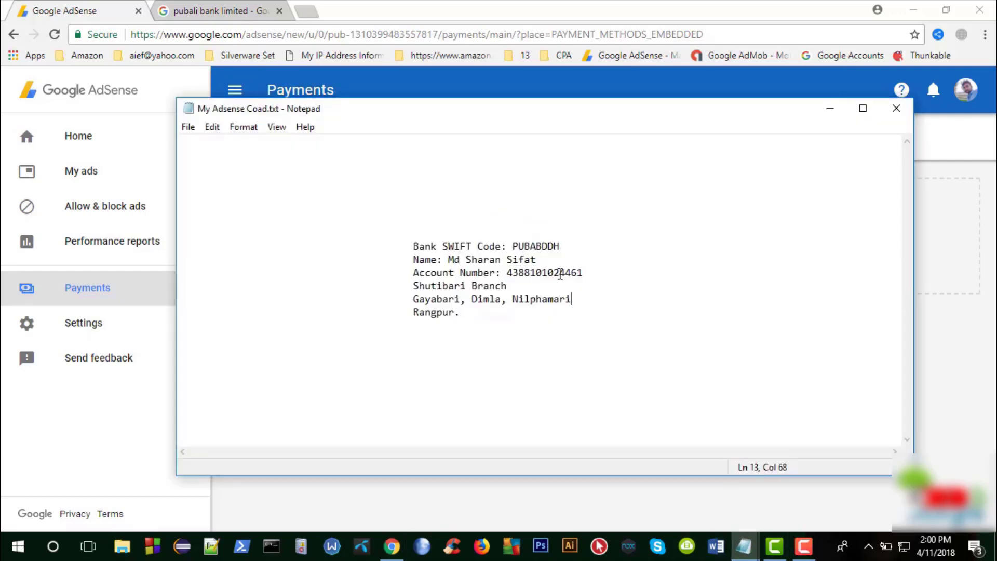
{"action": "left_click_drag", "start_coordinate": [560, 274], "coordinate": [599, 274]}
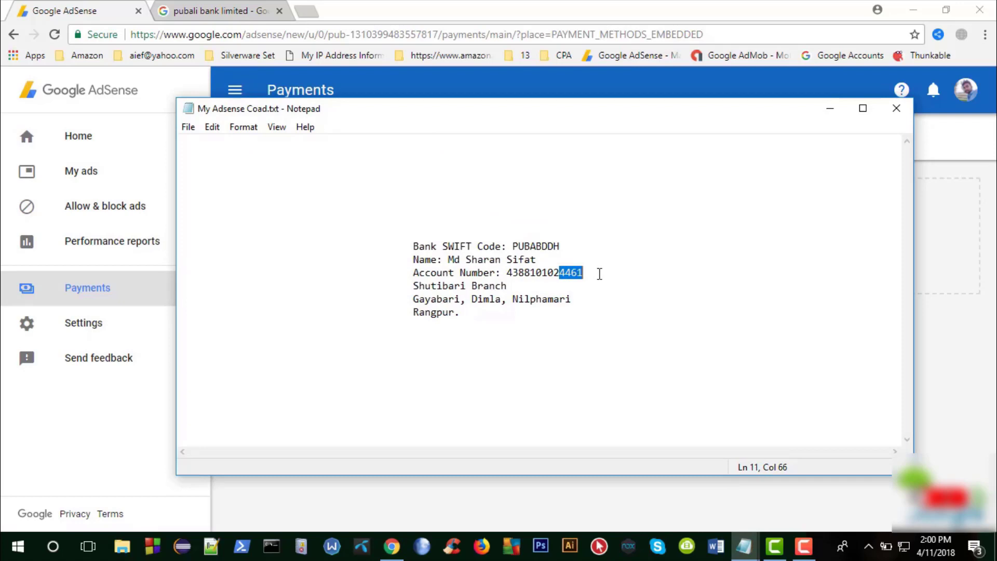
{"action": "left_click", "coordinate": [645, 311]}
{"action": "left_click_drag", "start_coordinate": [597, 278], "coordinate": [507, 274]}
{"action": "left_click", "coordinate": [560, 88]}
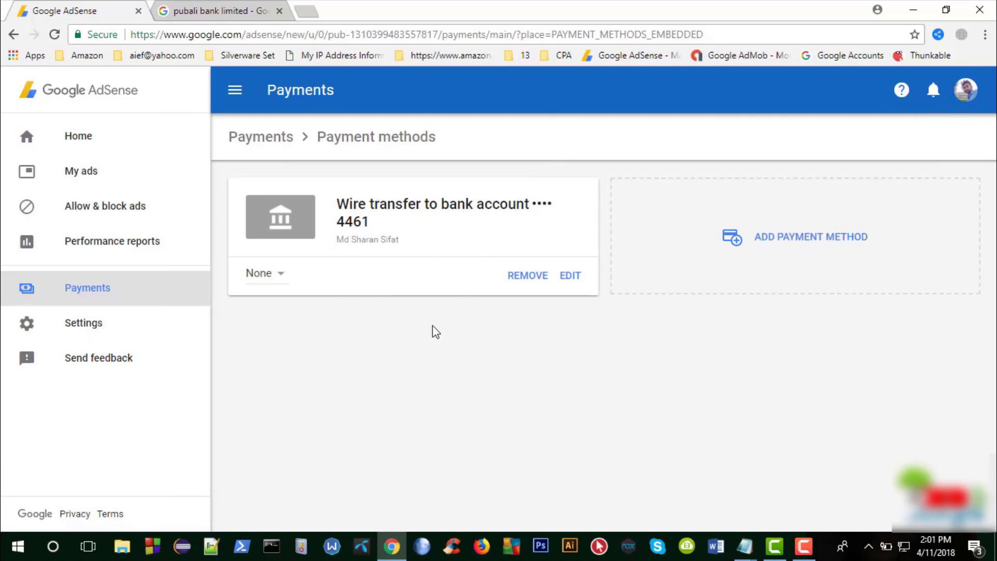
Set the wire transfer bank account as the Primary payment method.
{"action": "left_click", "coordinate": [279, 277]}
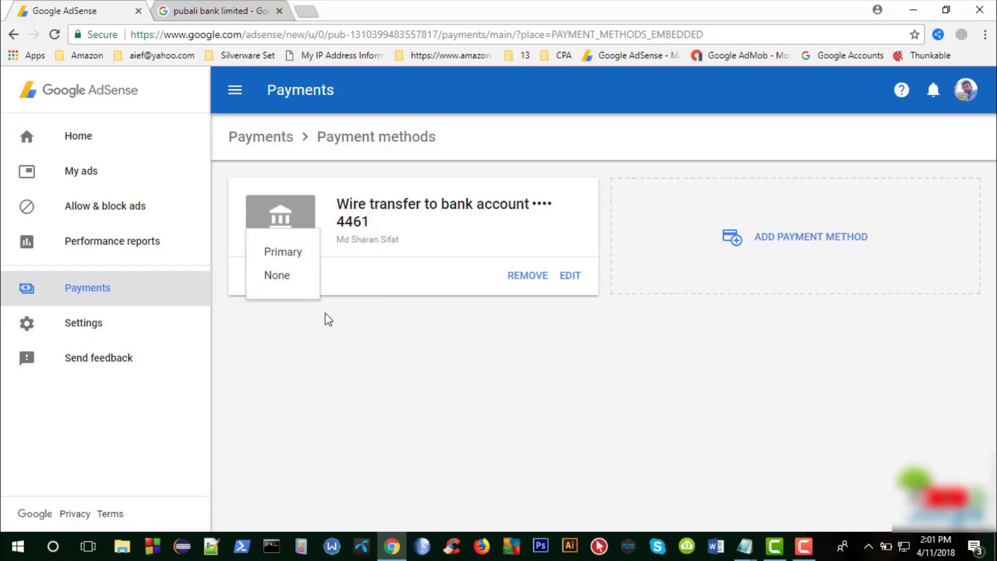
{"action": "left_click", "coordinate": [368, 298]}
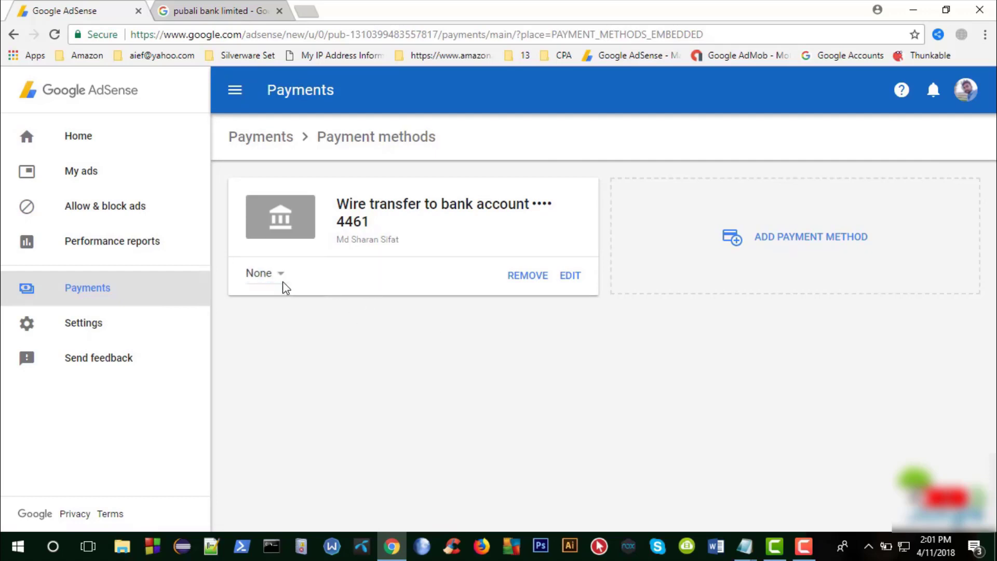
{"action": "left_click", "coordinate": [282, 284]}
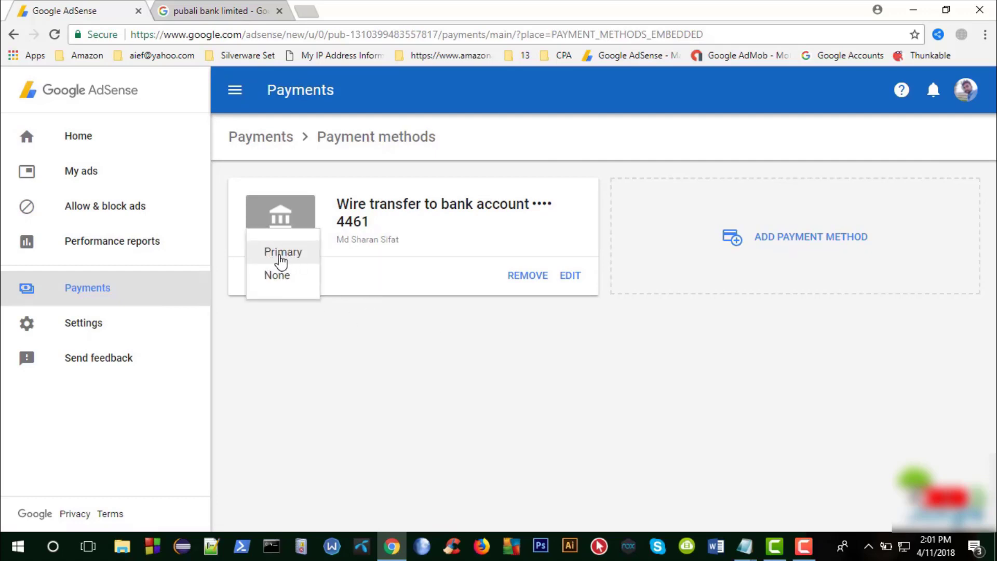
{"action": "left_click", "coordinate": [342, 287]}
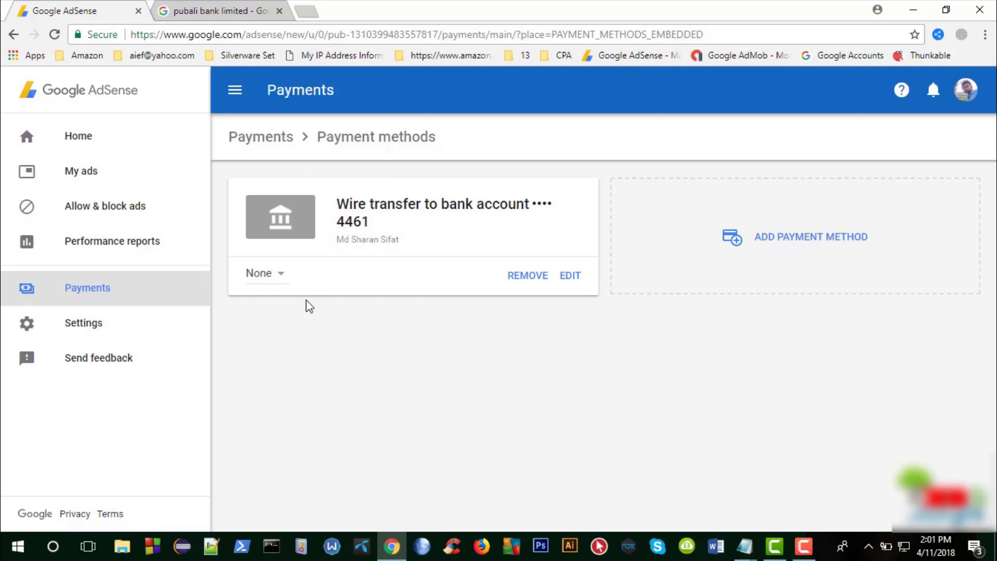
{"action": "left_click", "coordinate": [280, 275]}
{"action": "left_click", "coordinate": [286, 253]}
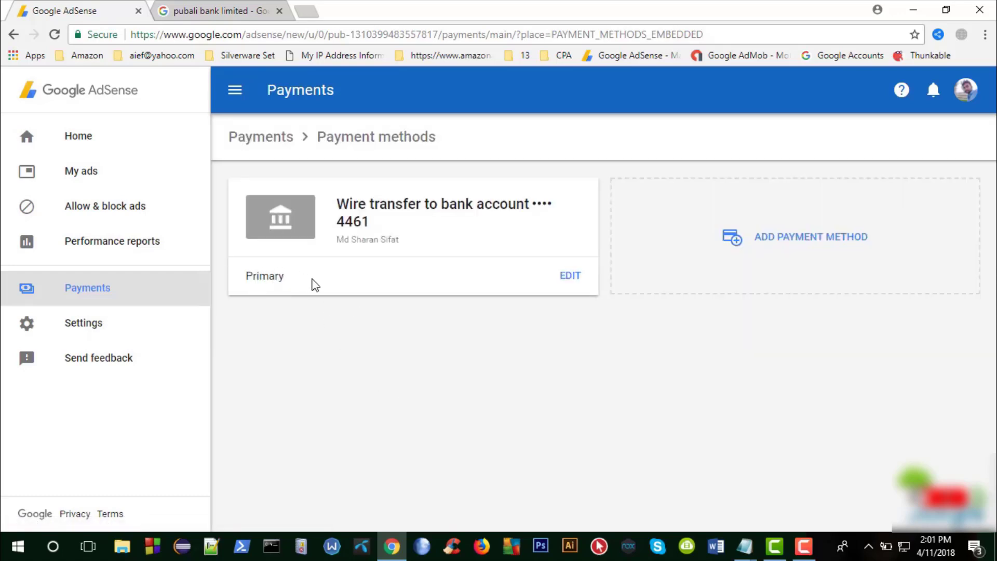
Return to the Payments overview and check the payment method listed under How you get paid, along with the earnings and settings sections.
{"action": "left_click", "coordinate": [13, 35]}
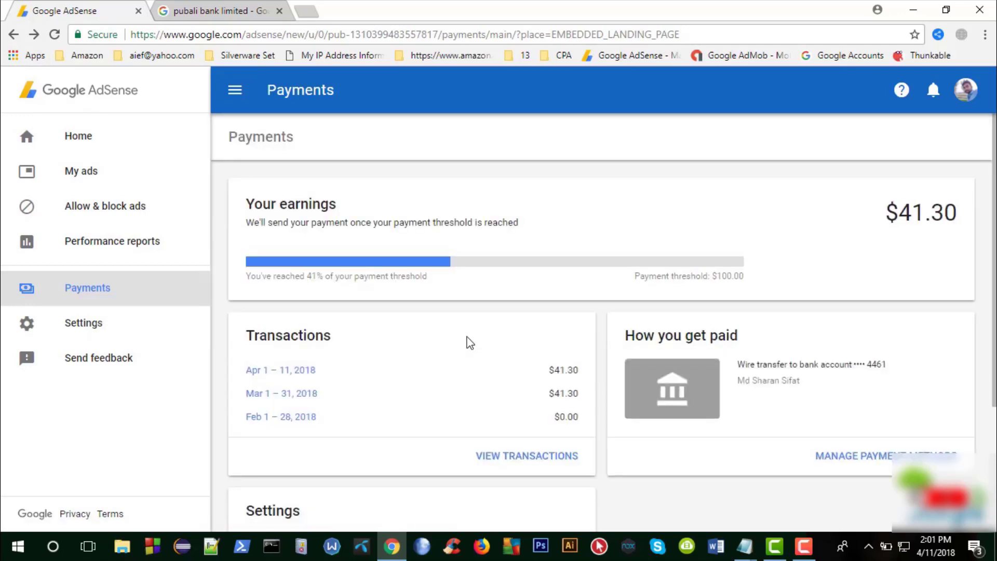
{"action": "scroll", "coordinate": [719, 500], "scroll_direction": "down", "scroll_amount": 1}
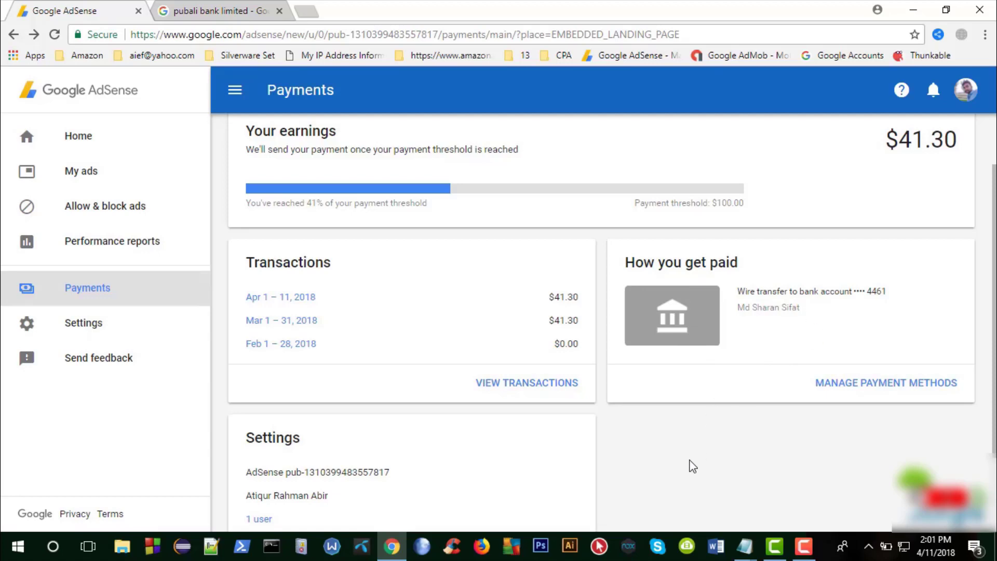
{"action": "scroll", "coordinate": [693, 466], "scroll_direction": "up", "scroll_amount": 2}
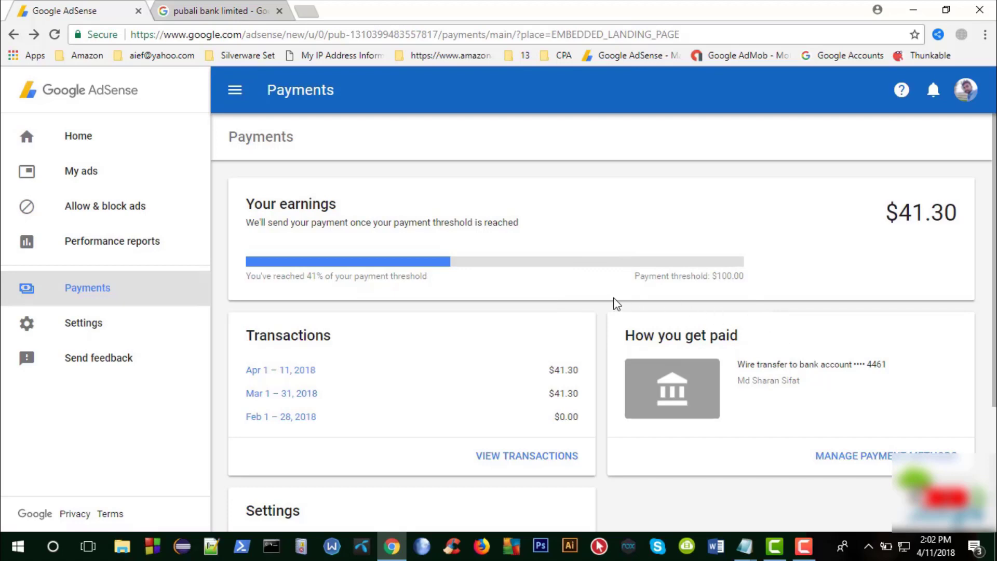
{"action": "scroll", "coordinate": [564, 411], "scroll_direction": "down", "scroll_amount": 3}
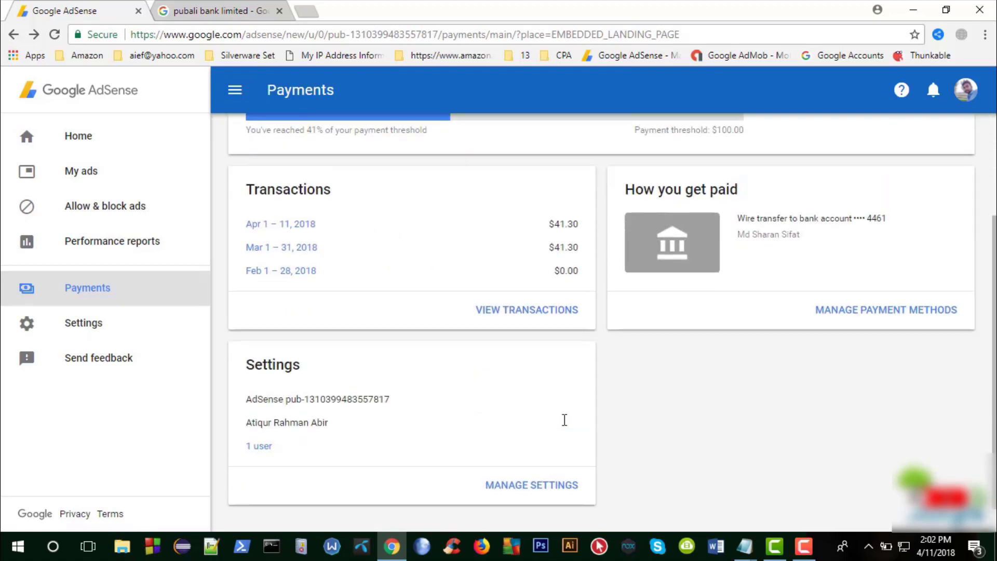
{"action": "scroll", "coordinate": [679, 459], "scroll_direction": "up", "scroll_amount": 3}
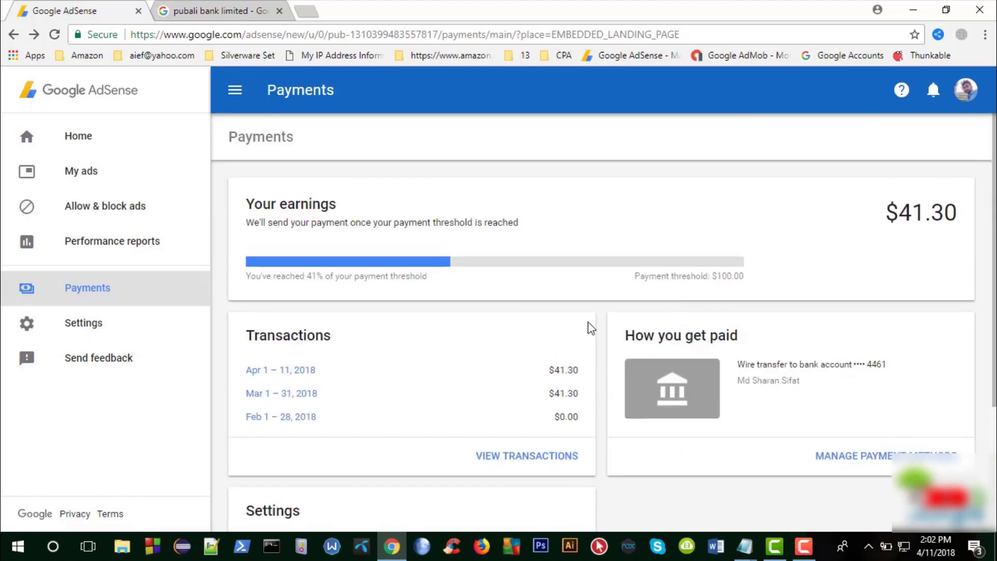